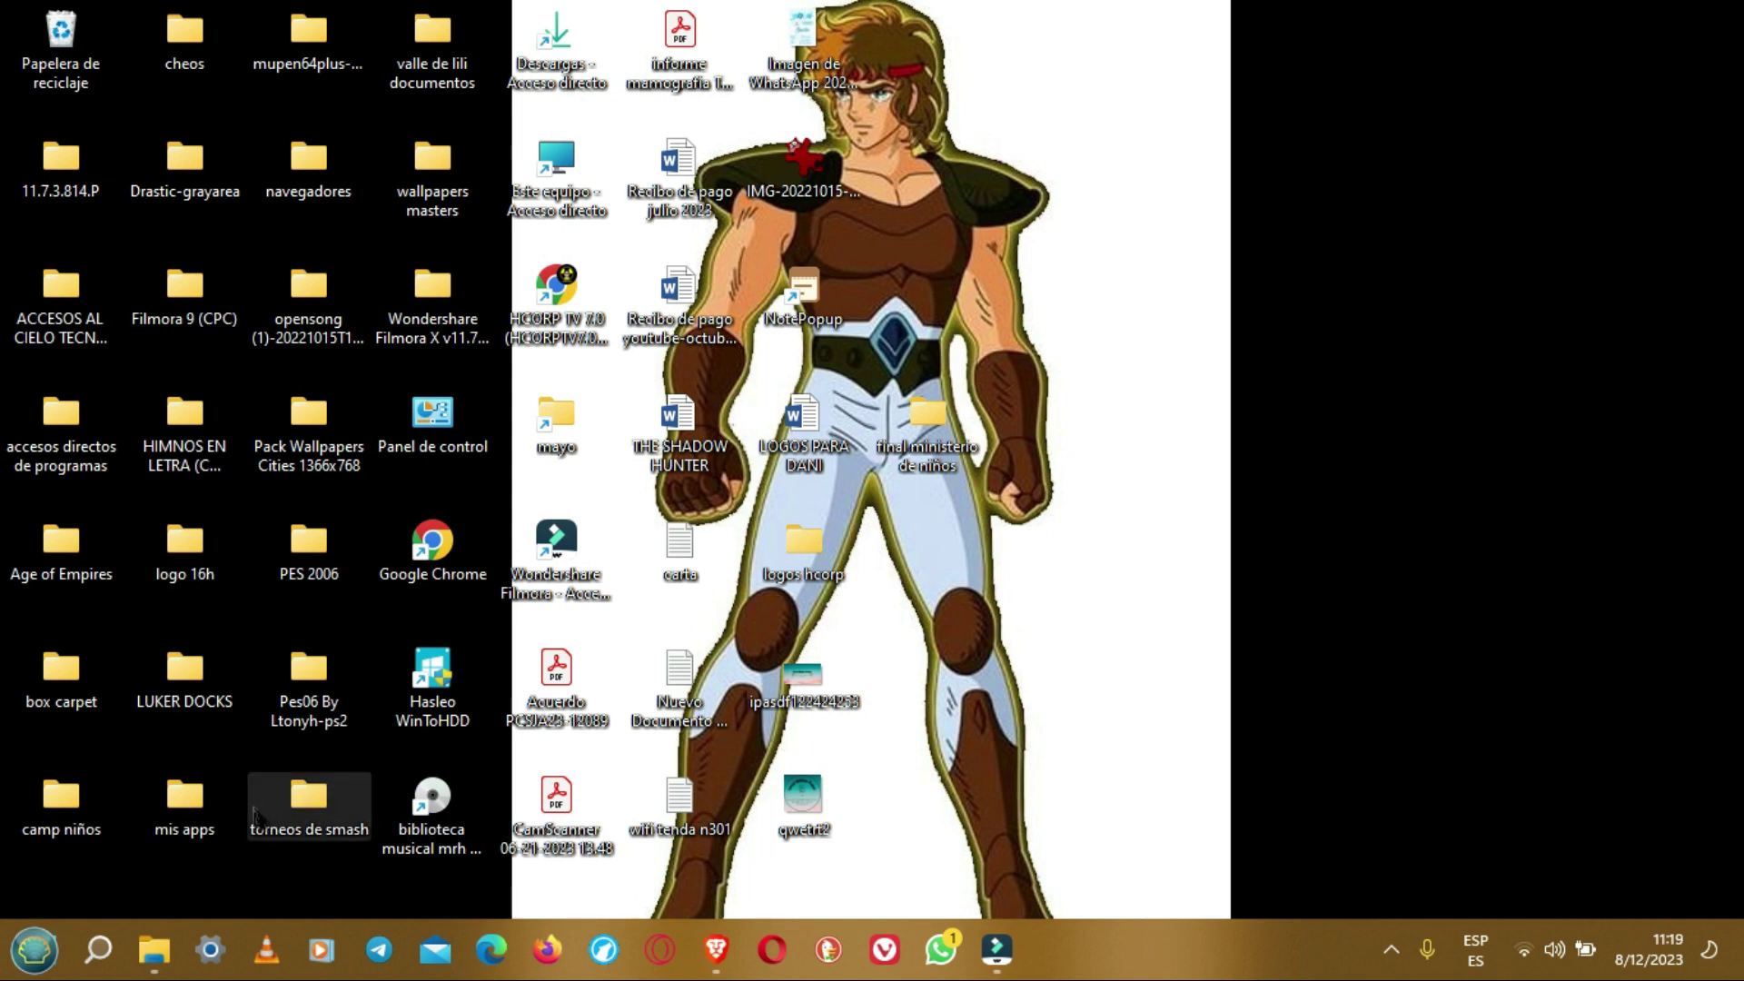
Step: Check the drives listed under Este equipo in File Explorer and minimize the window
{"action": "left_click", "coordinate": [156, 950]}
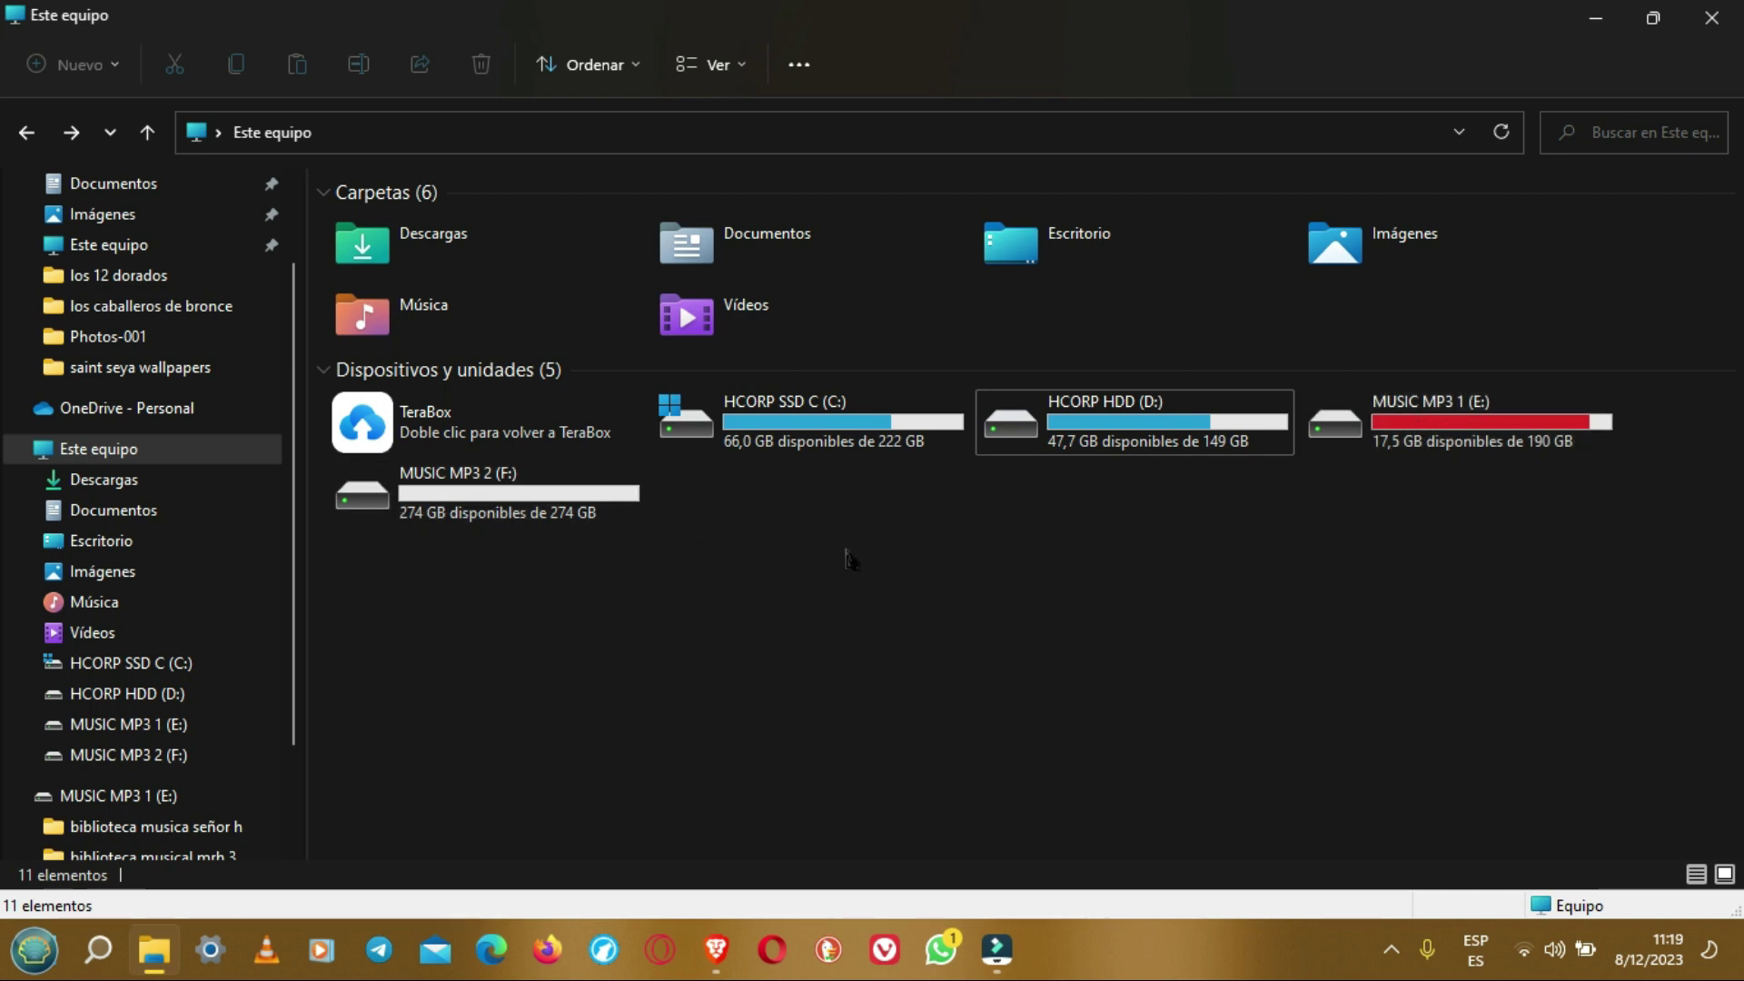
{"action": "left_click", "coordinate": [1594, 20]}
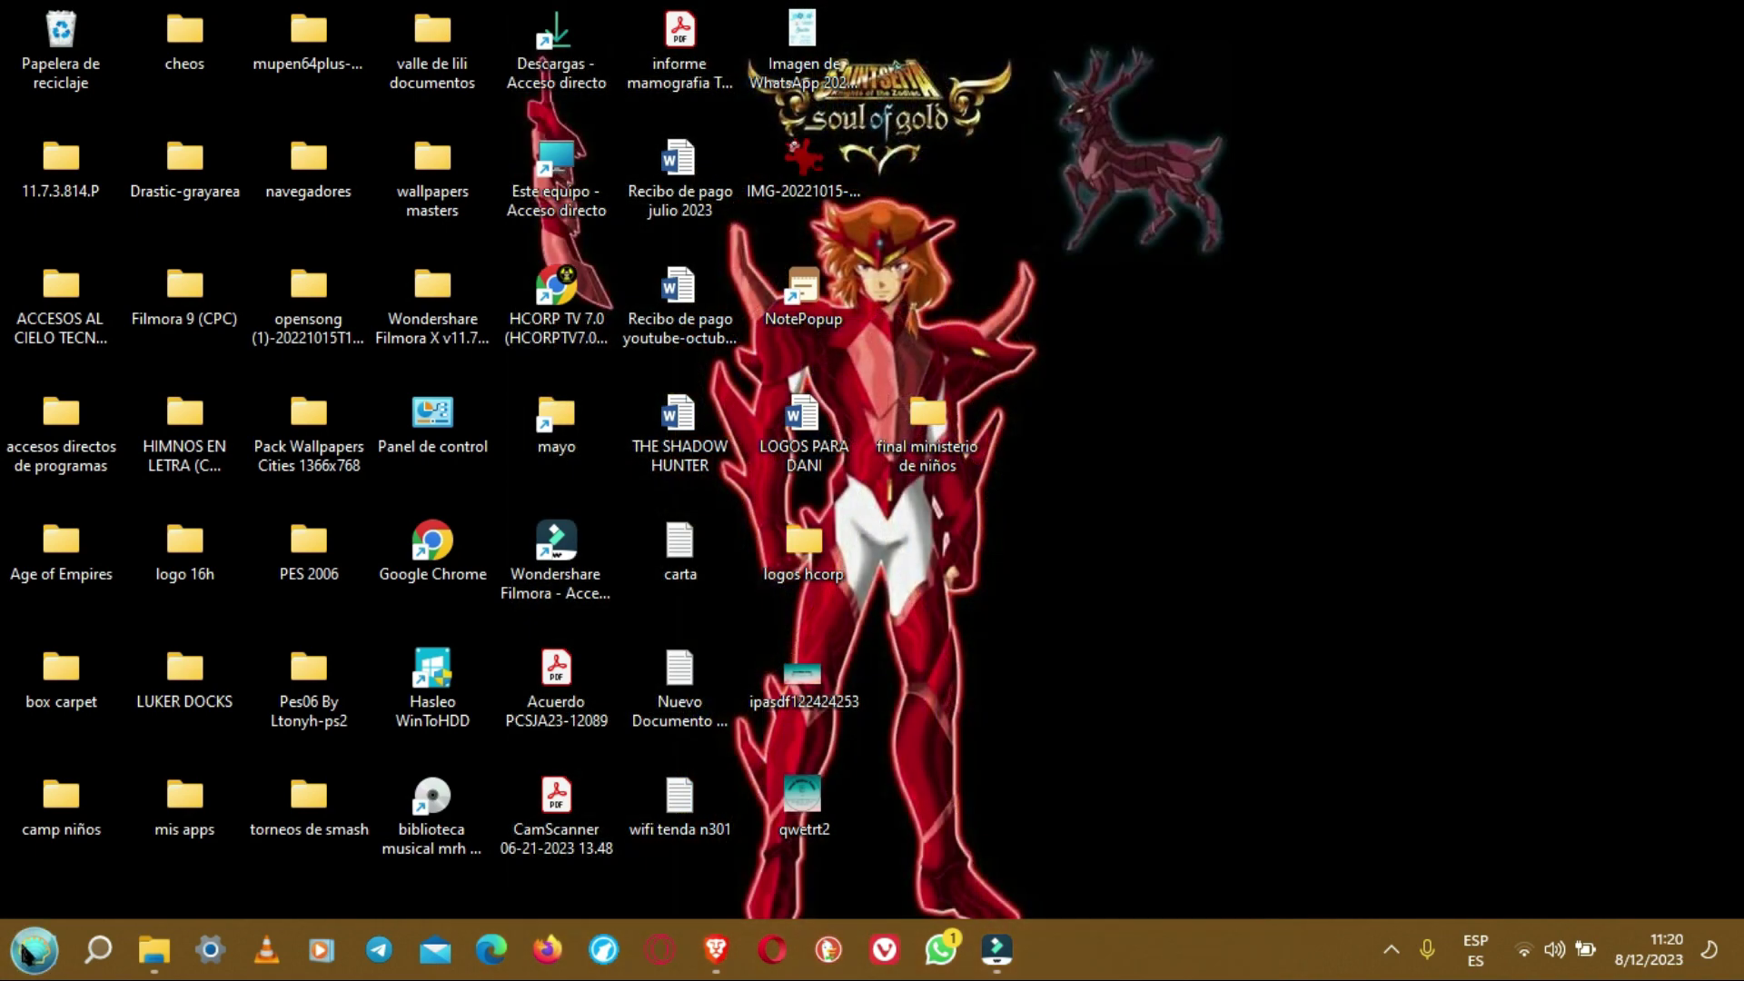
Step: Search the Start menu for CMD and run the command prompt as administrator
{"action": "left_click", "coordinate": [27, 951]}
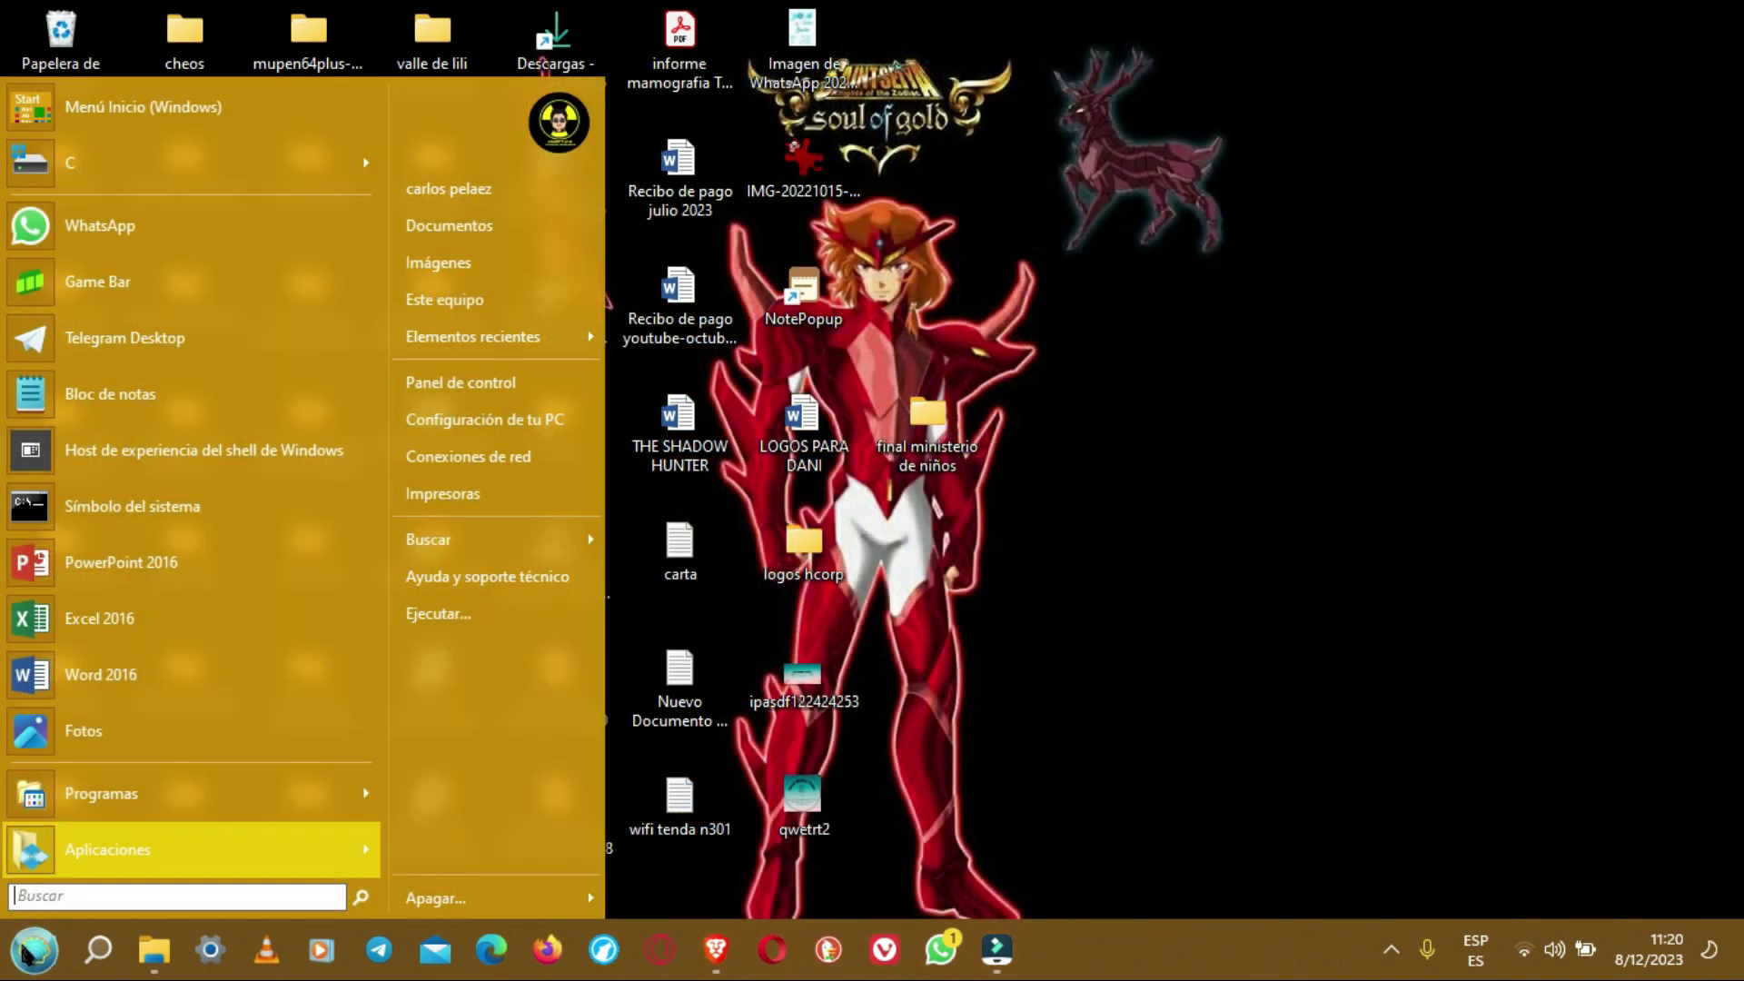
{"action": "type", "text": "CMD"}
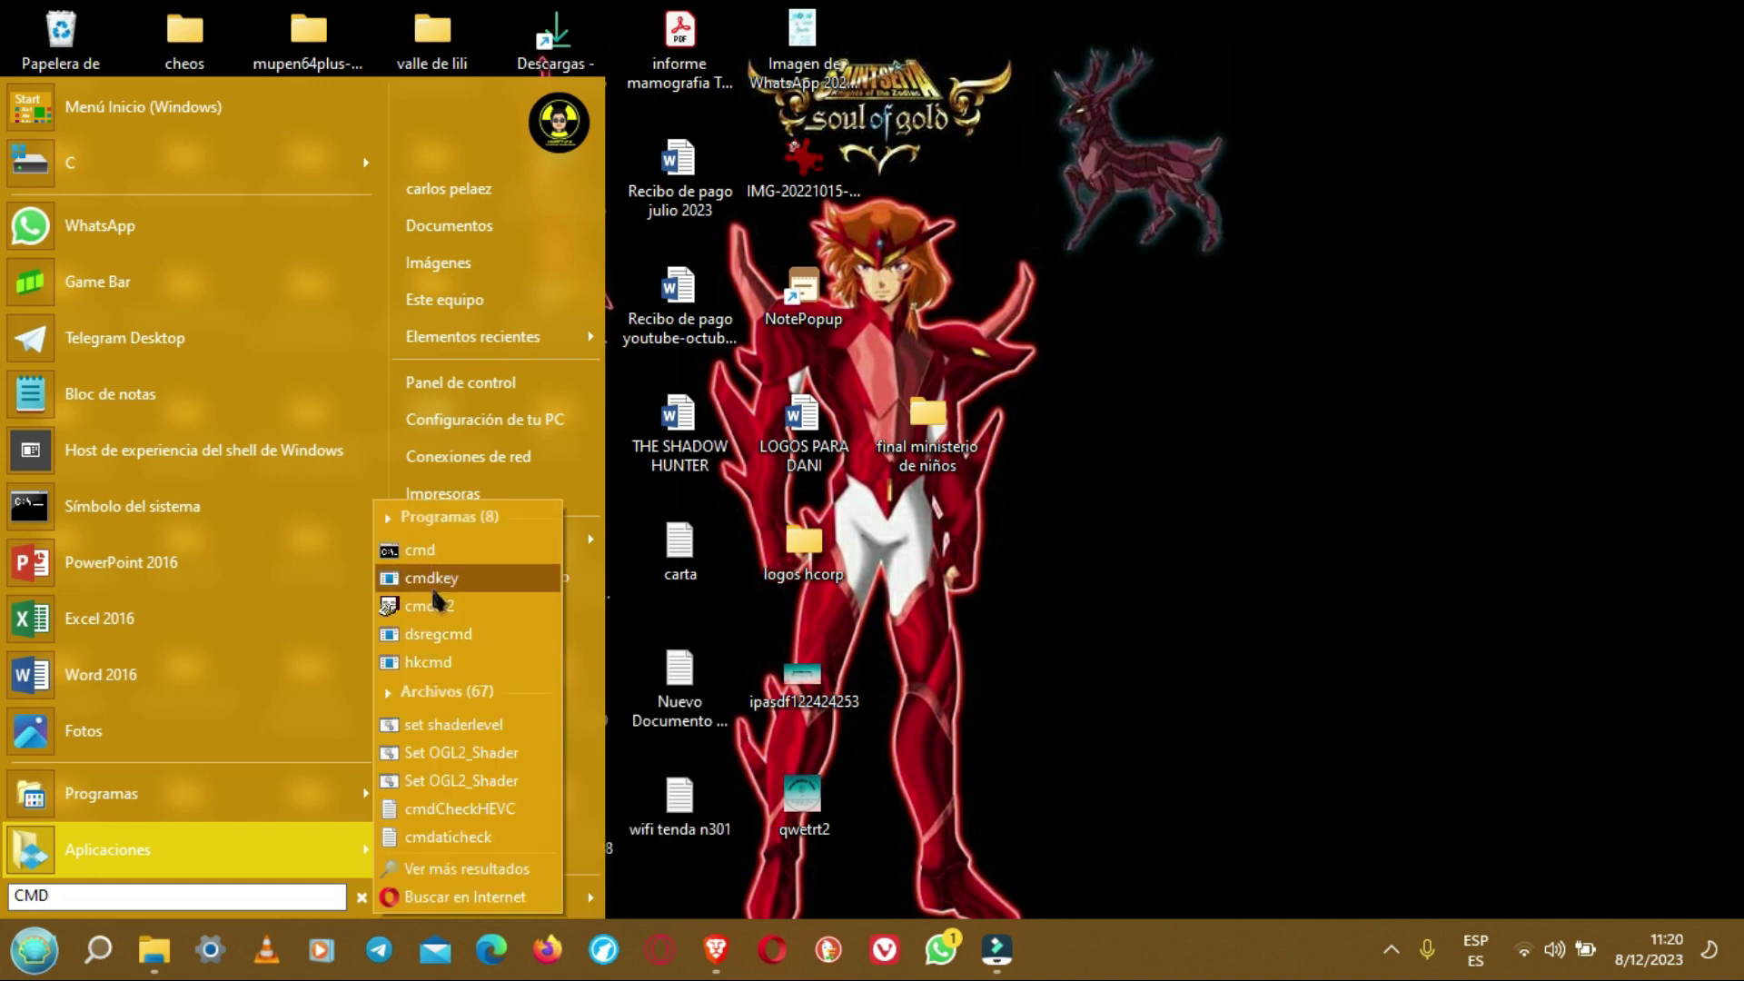
{"action": "right_click", "coordinate": [420, 552]}
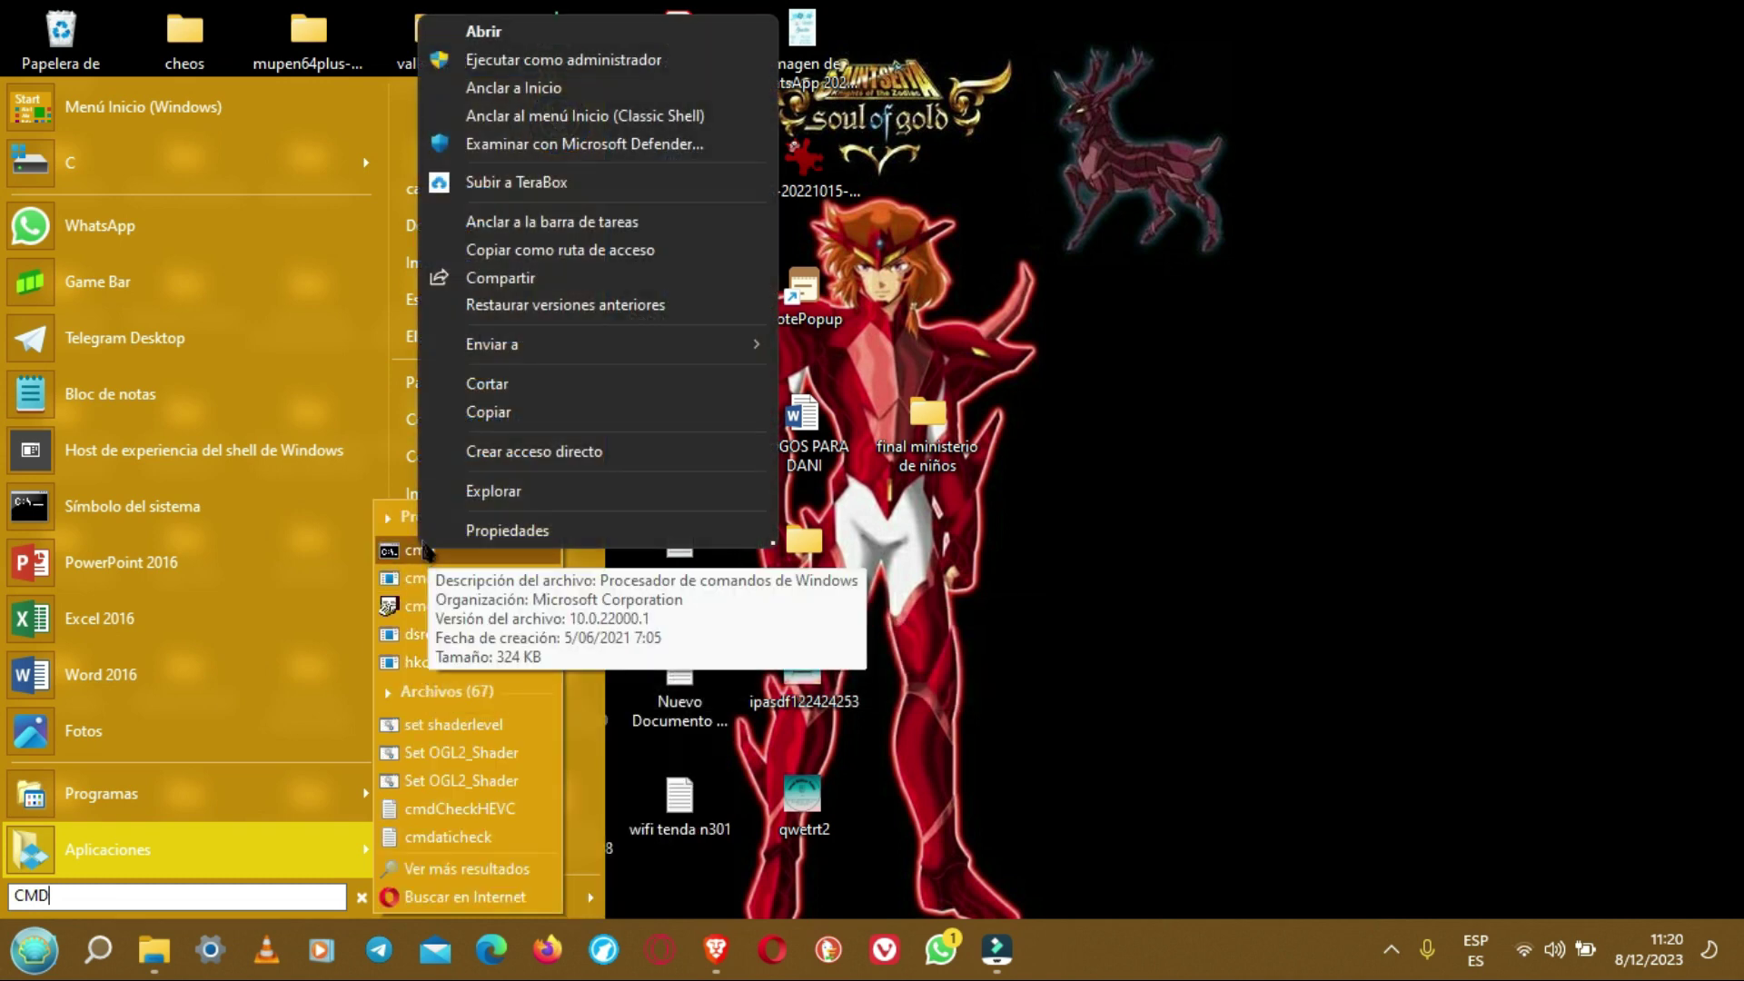
{"action": "left_click", "coordinate": [573, 62]}
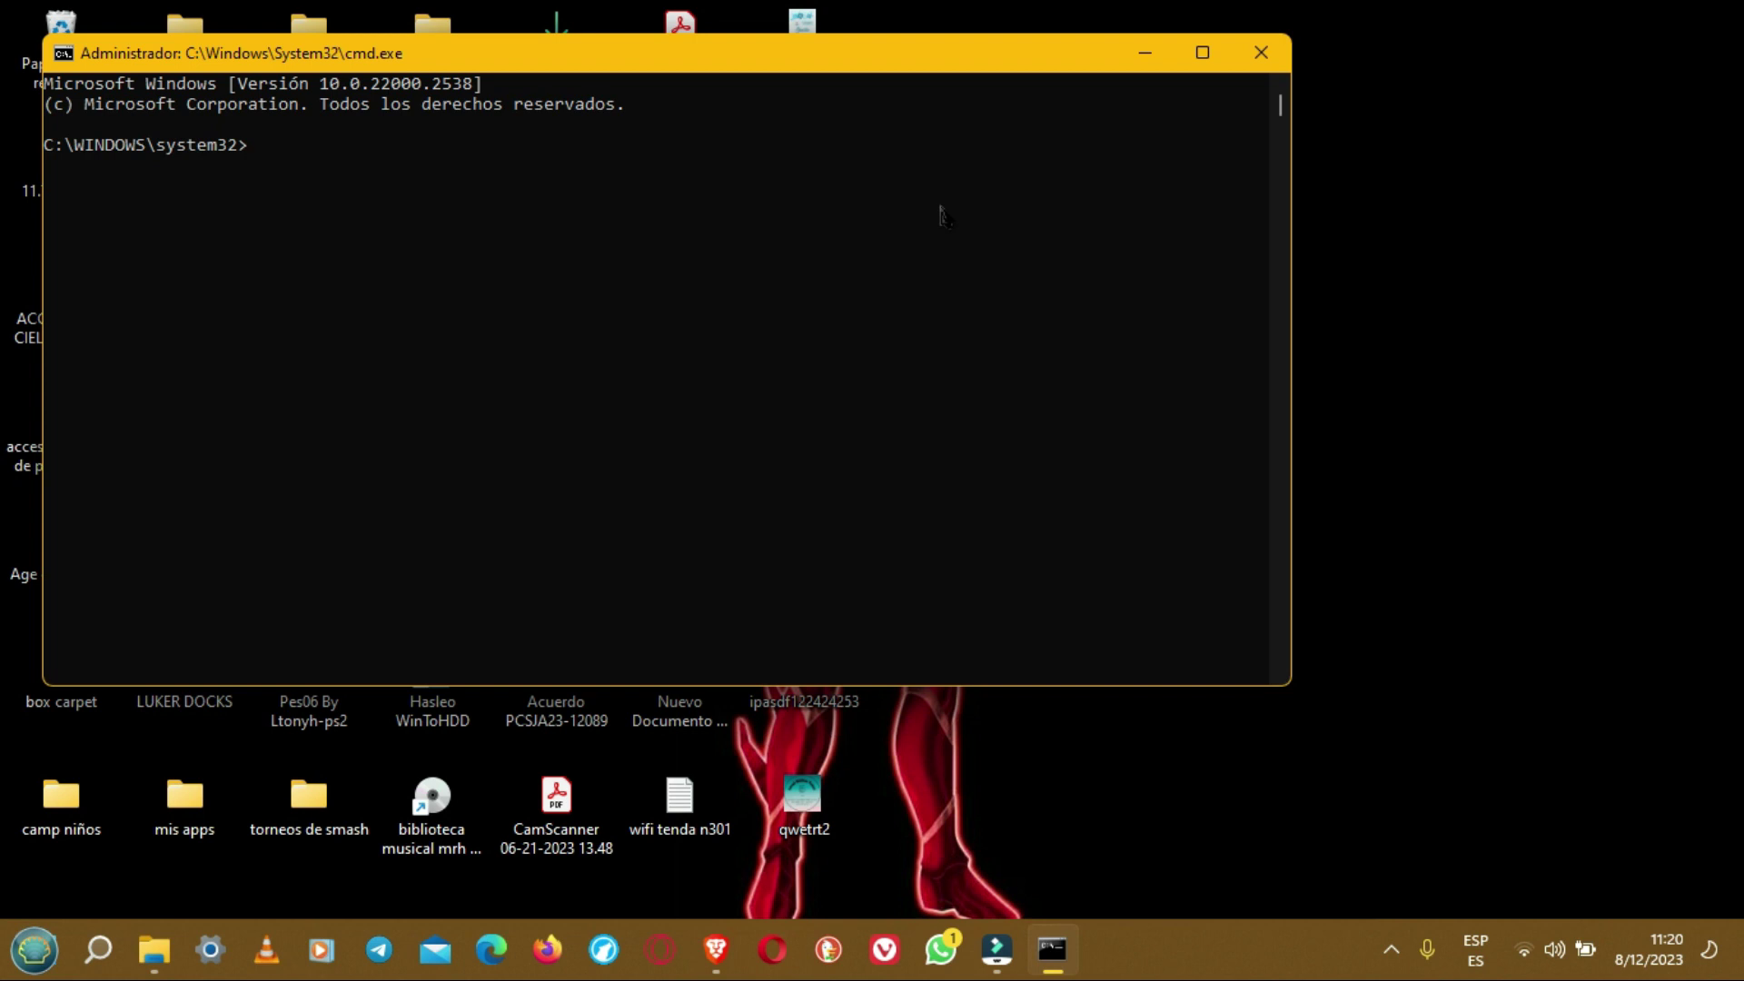
Step: Start DISKPART in the command prompt and list the computer's disks with LIST DISK
{"action": "type", "text": "DISKPART"}
{"action": "key", "text": "Return"}
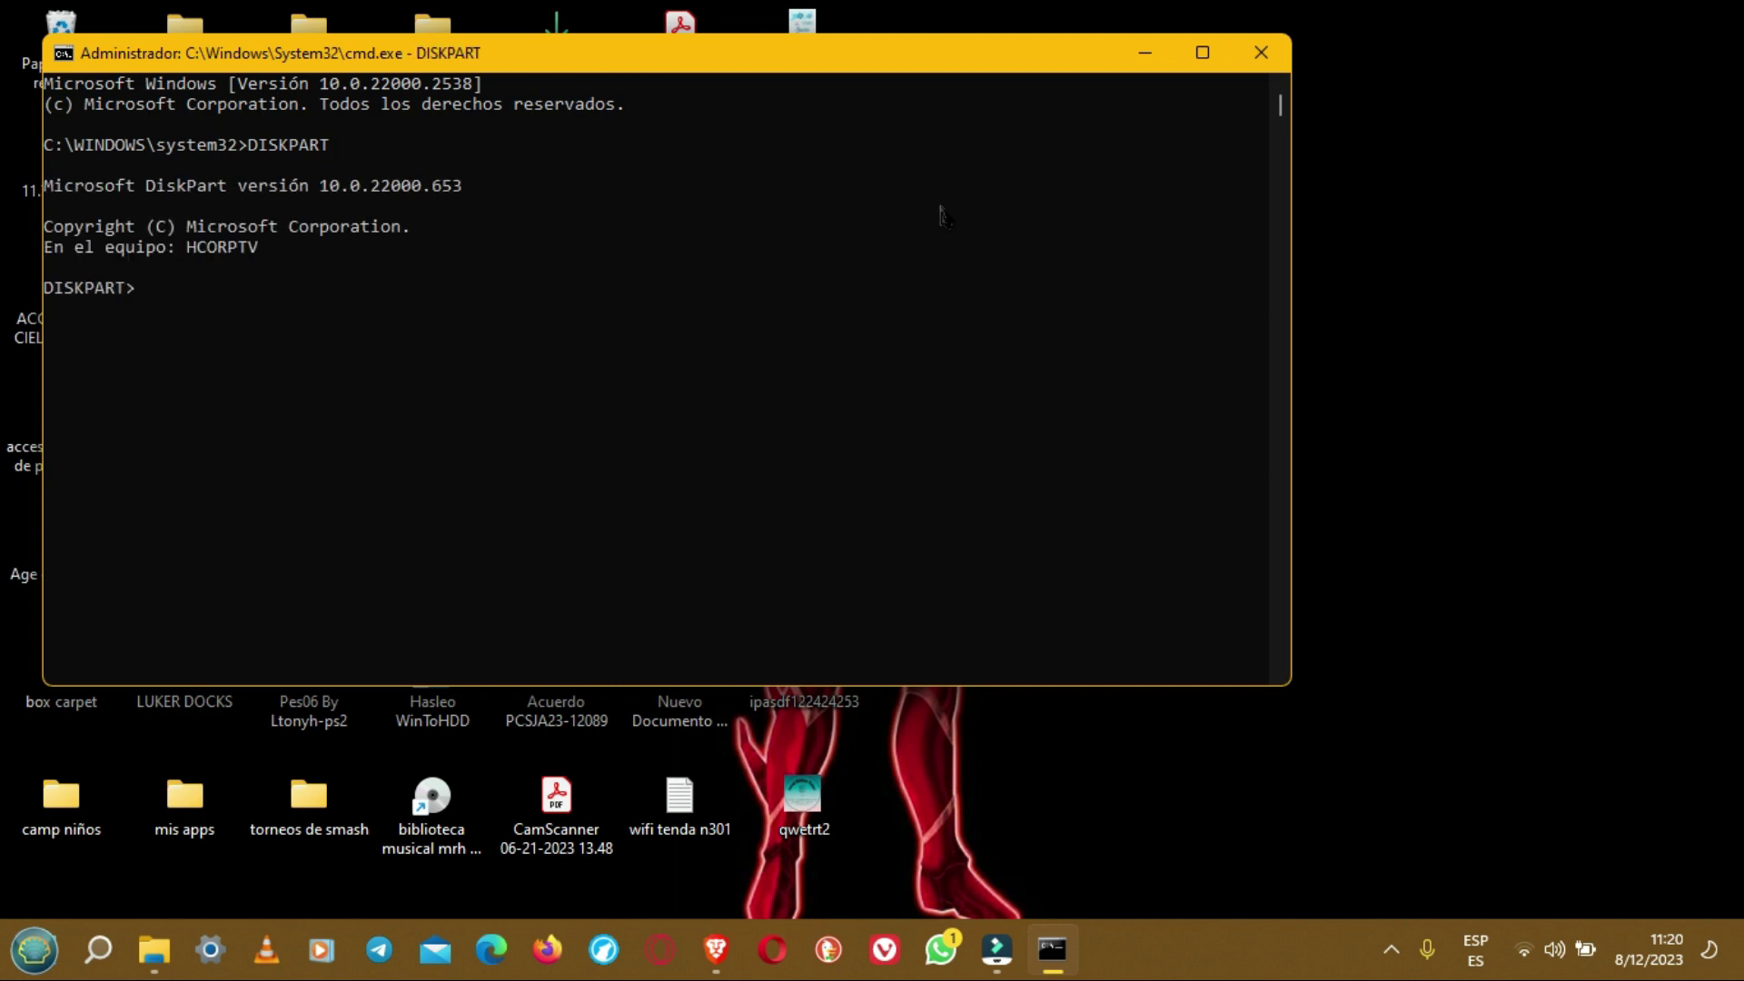
{"action": "type", "text": "LIST"}
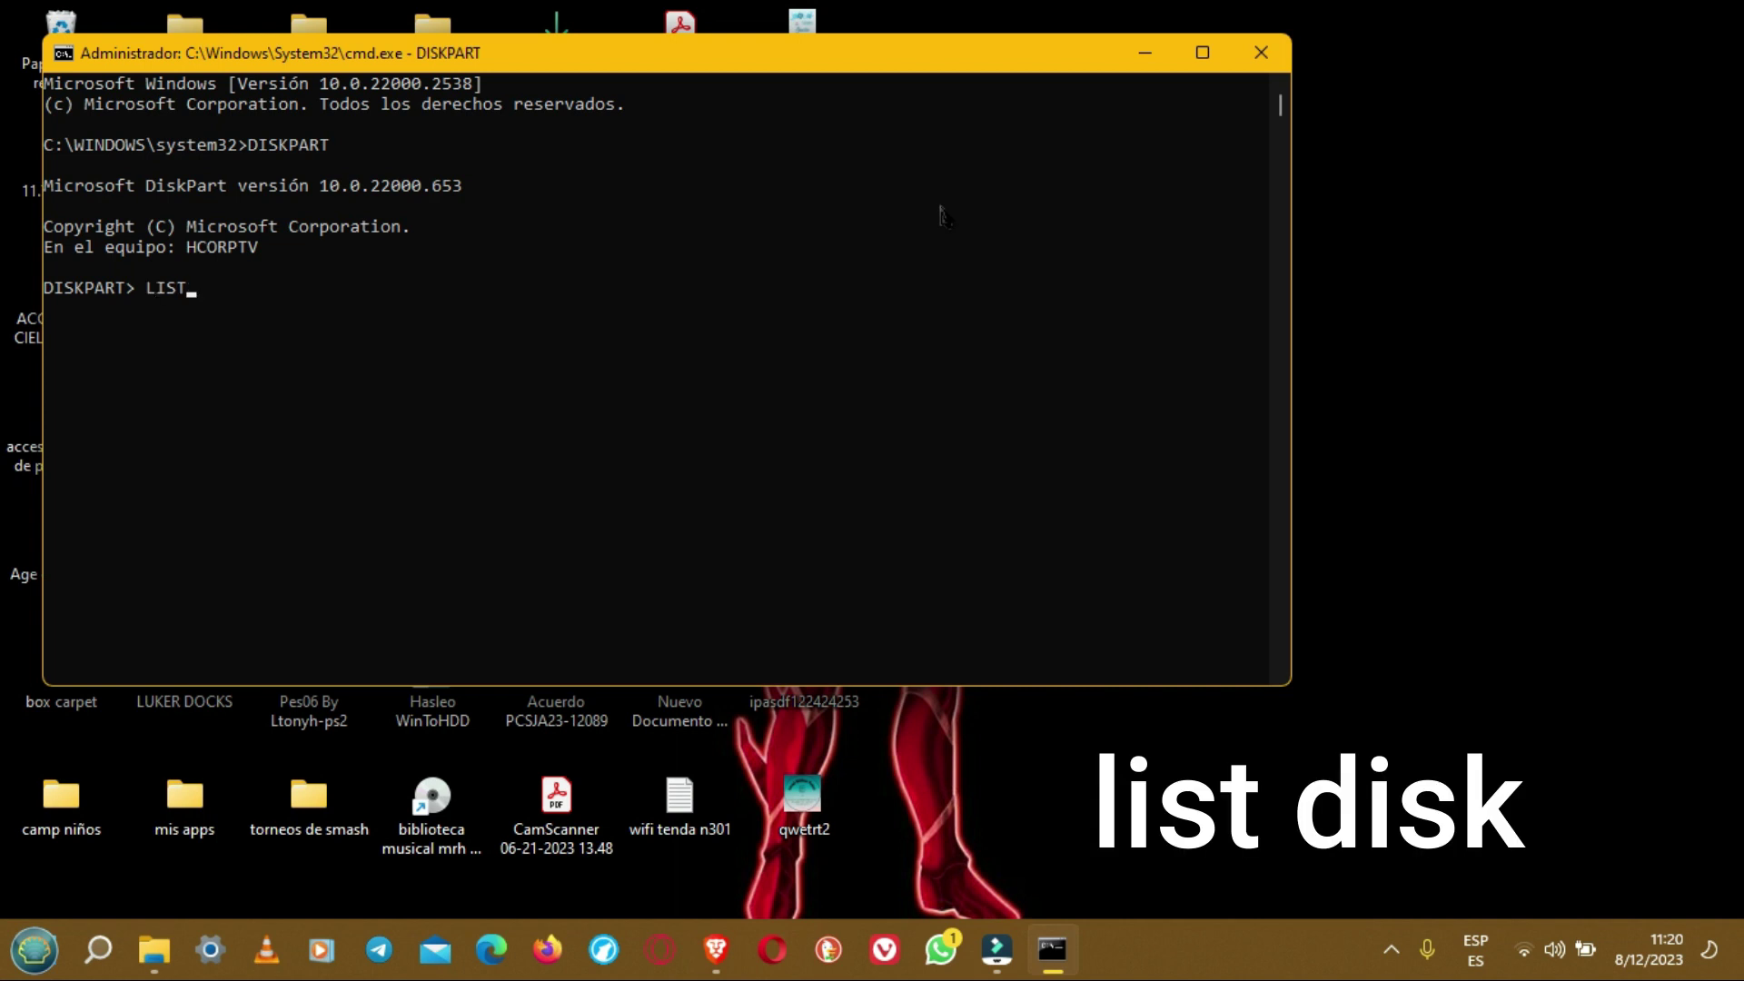
{"action": "type", "text": " DISK"}
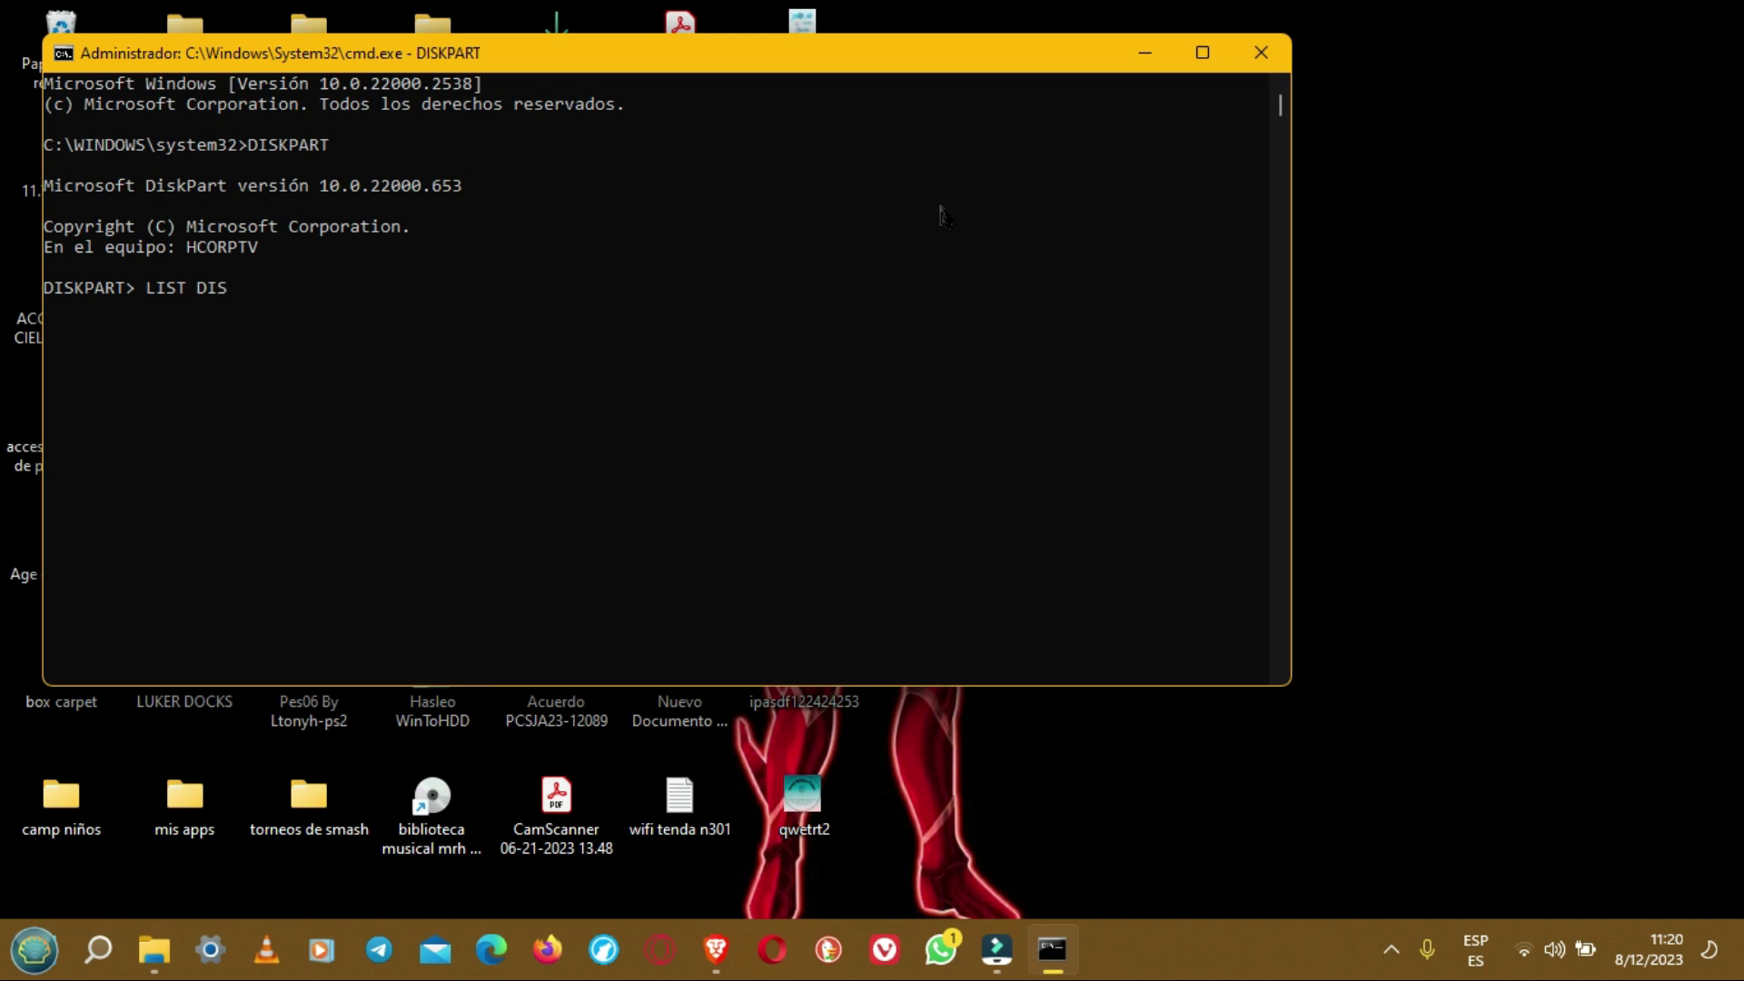
{"action": "key", "text": "Return"}
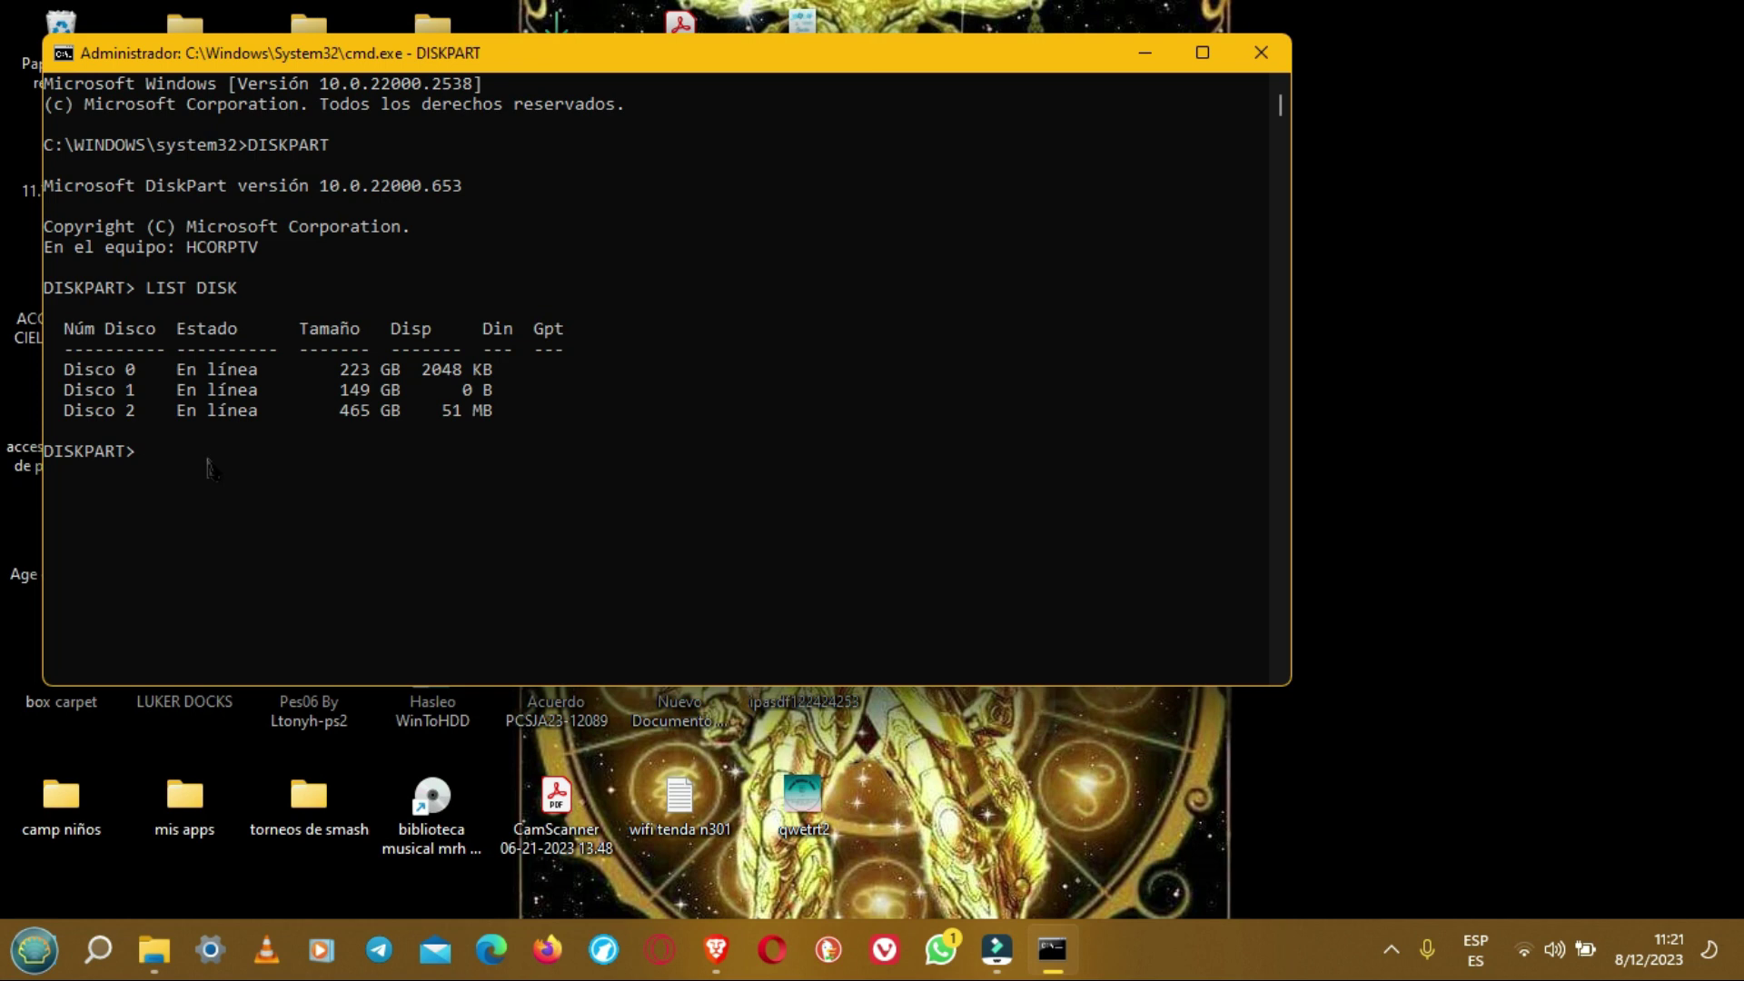
Step: Select disk 2 with SELECT DISK 2 and list its partitions with LIST PARTITION in the maximized console
{"action": "type", "text": "SELECT DISK"}
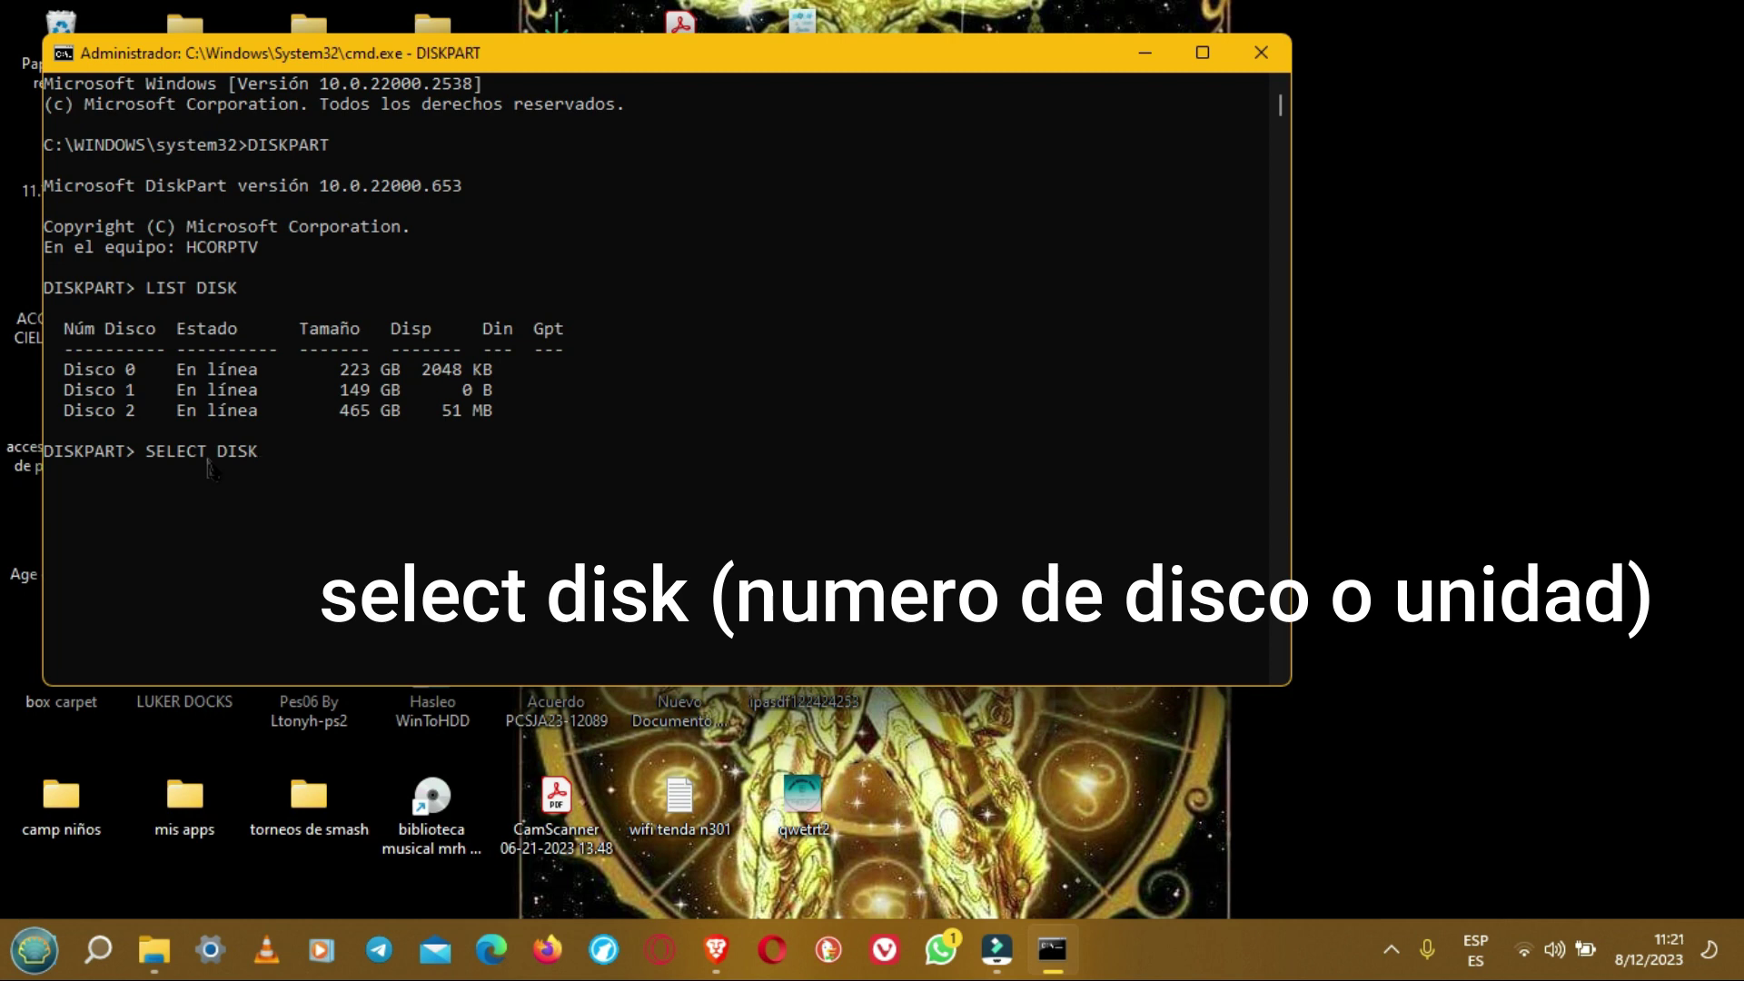
{"action": "type", "text": " 2"}
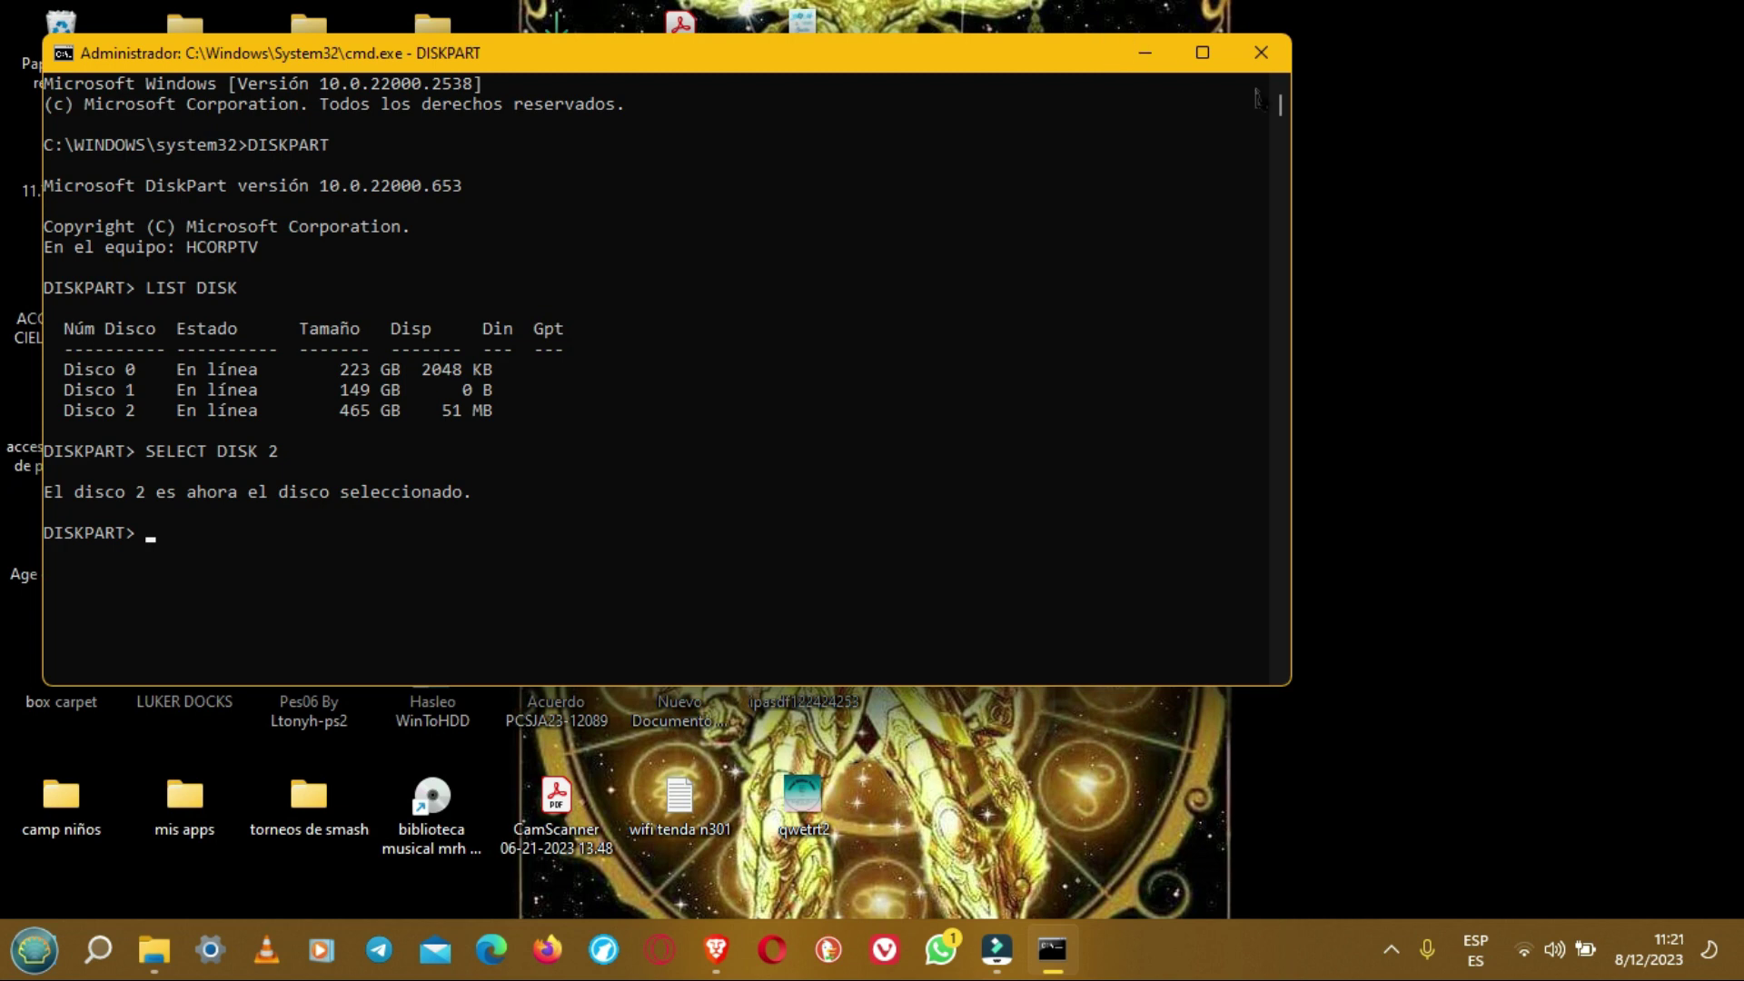
{"action": "left_click", "coordinate": [1201, 57]}
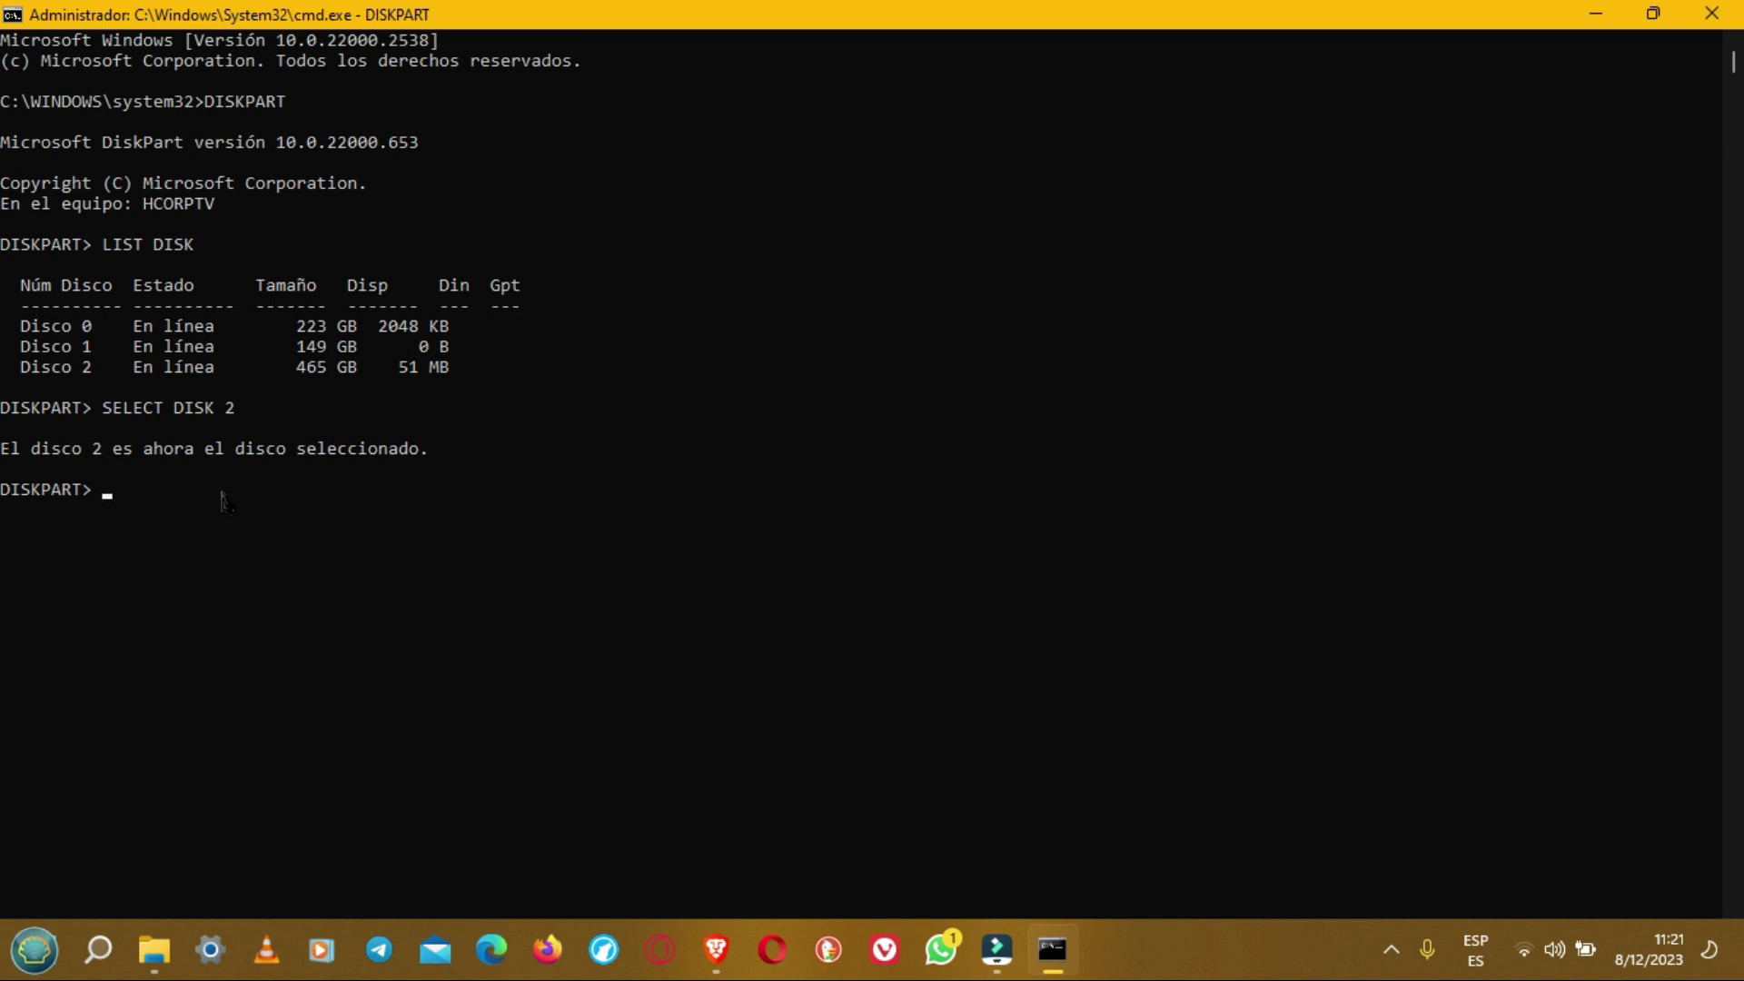
{"action": "type", "text": "LIST PAR"}
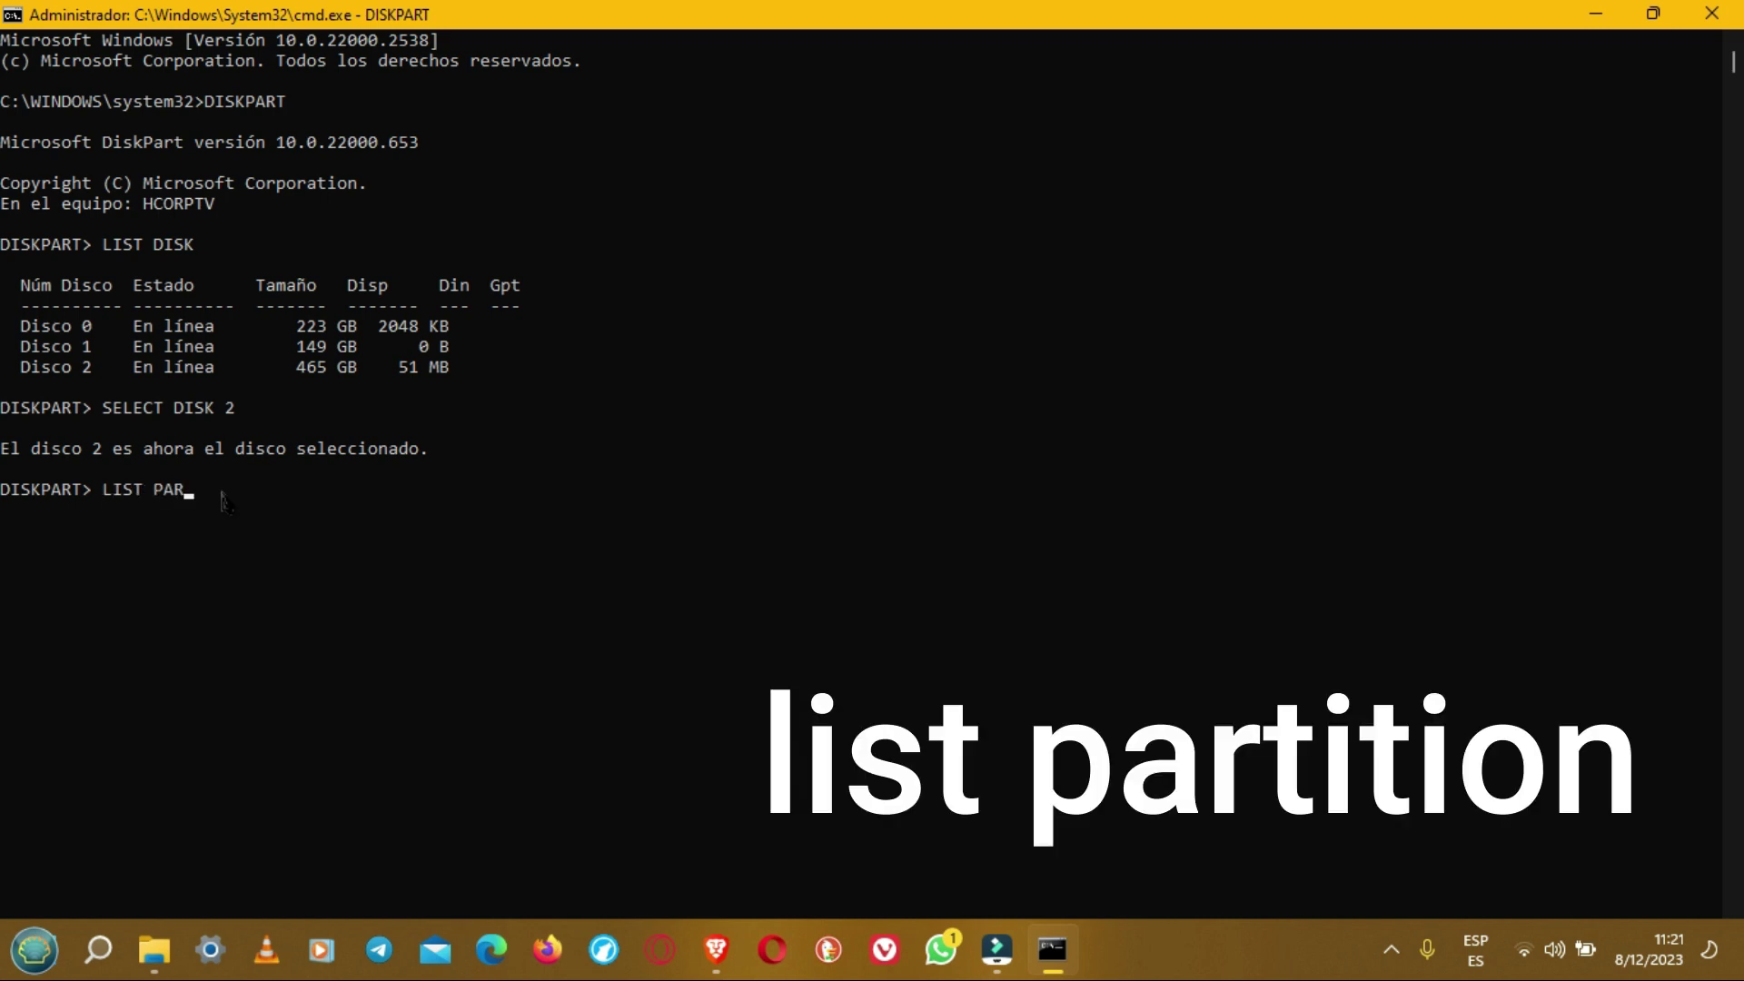
{"action": "type", "text": "TITION"}
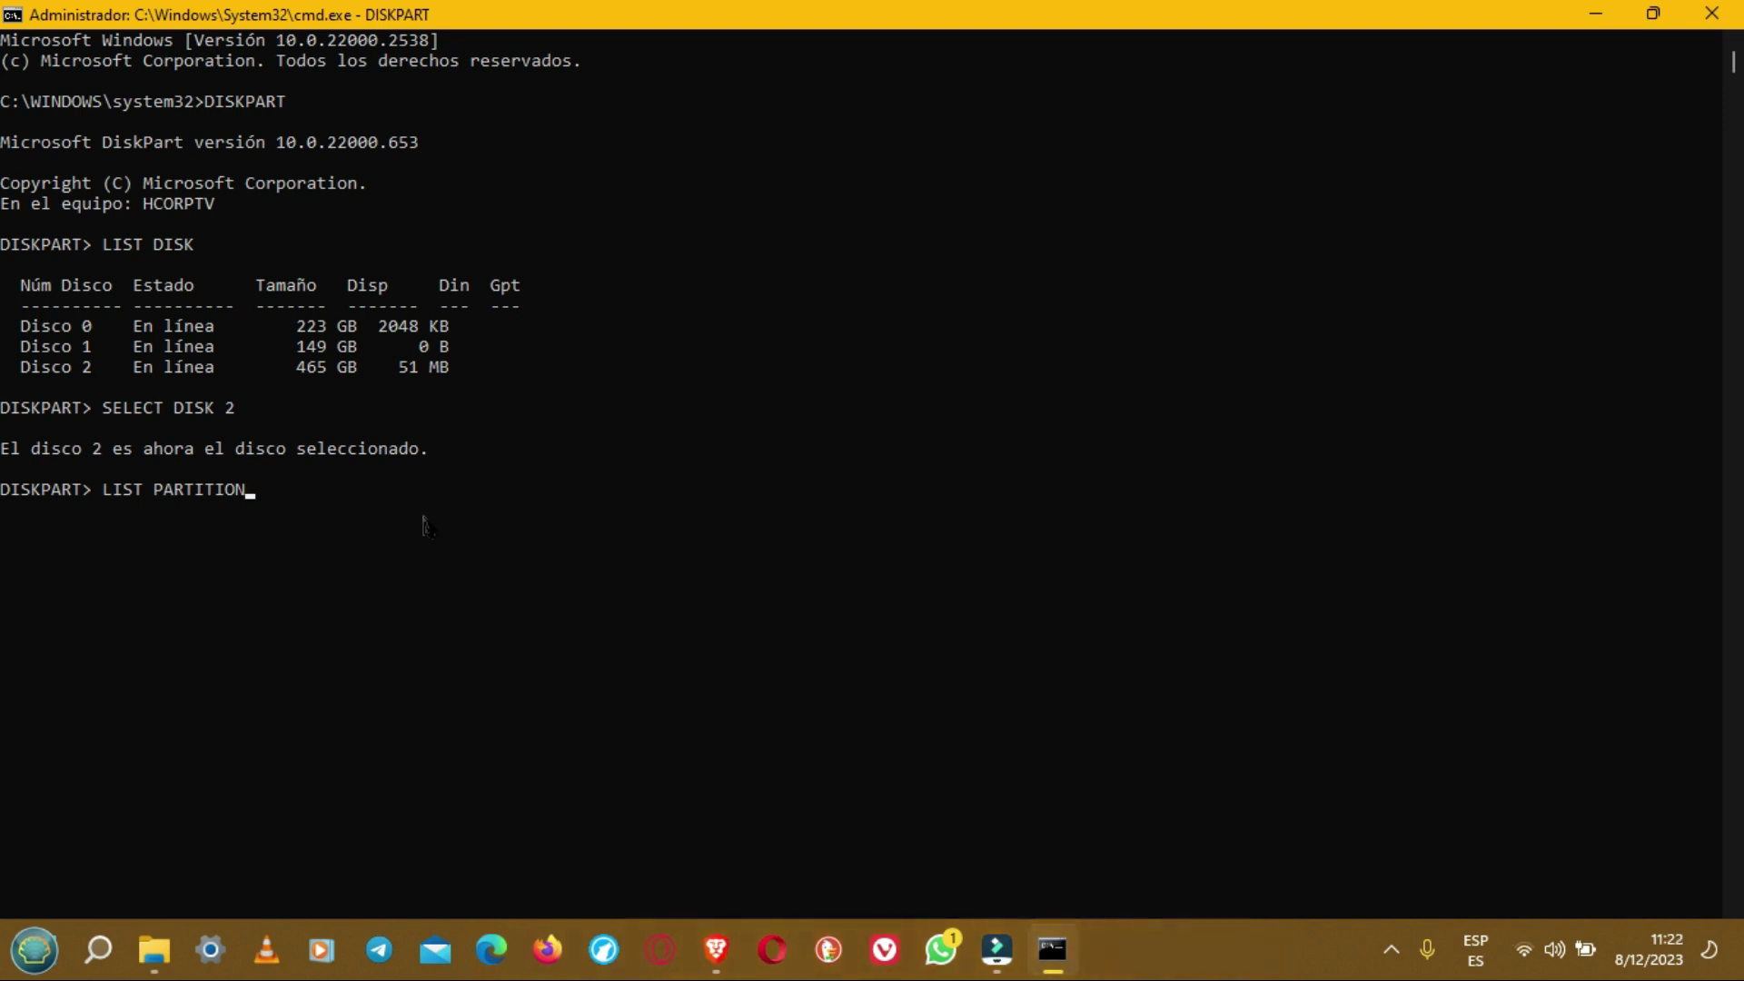
{"action": "key", "text": "Return"}
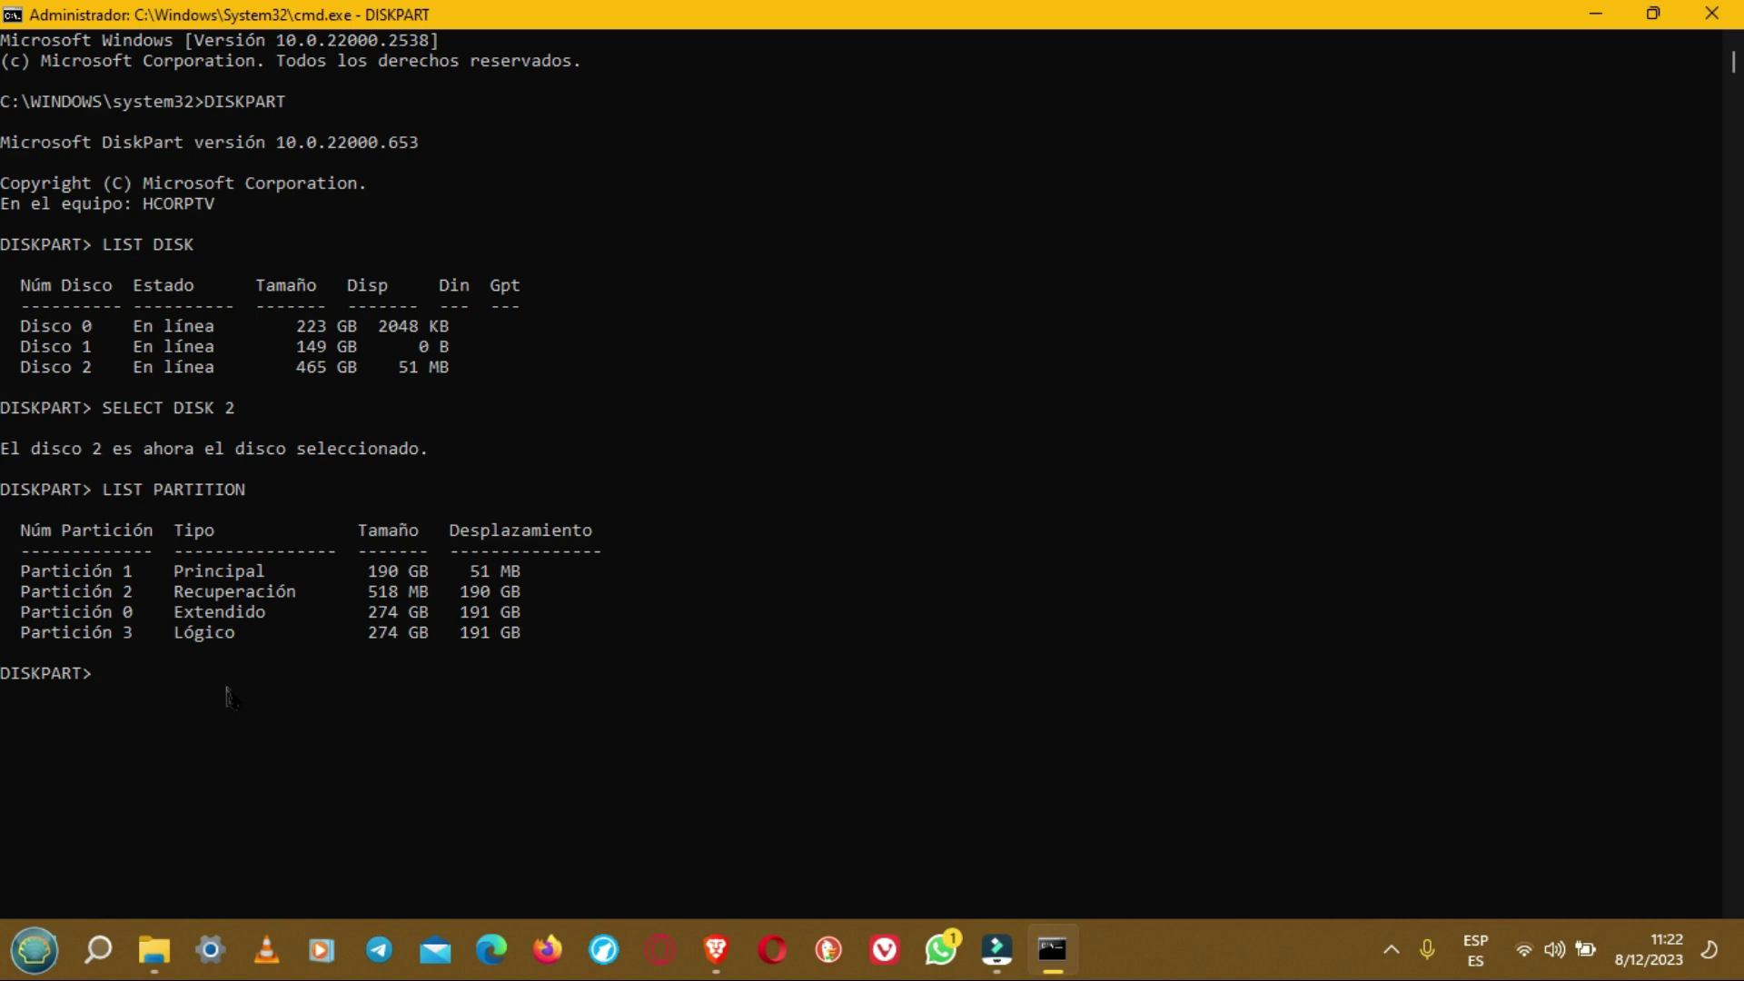
Step: Select partition 1 of disk 2 and remove it with DELETE PARTITION OVERRIDE
{"action": "type", "text": "SELEC"}
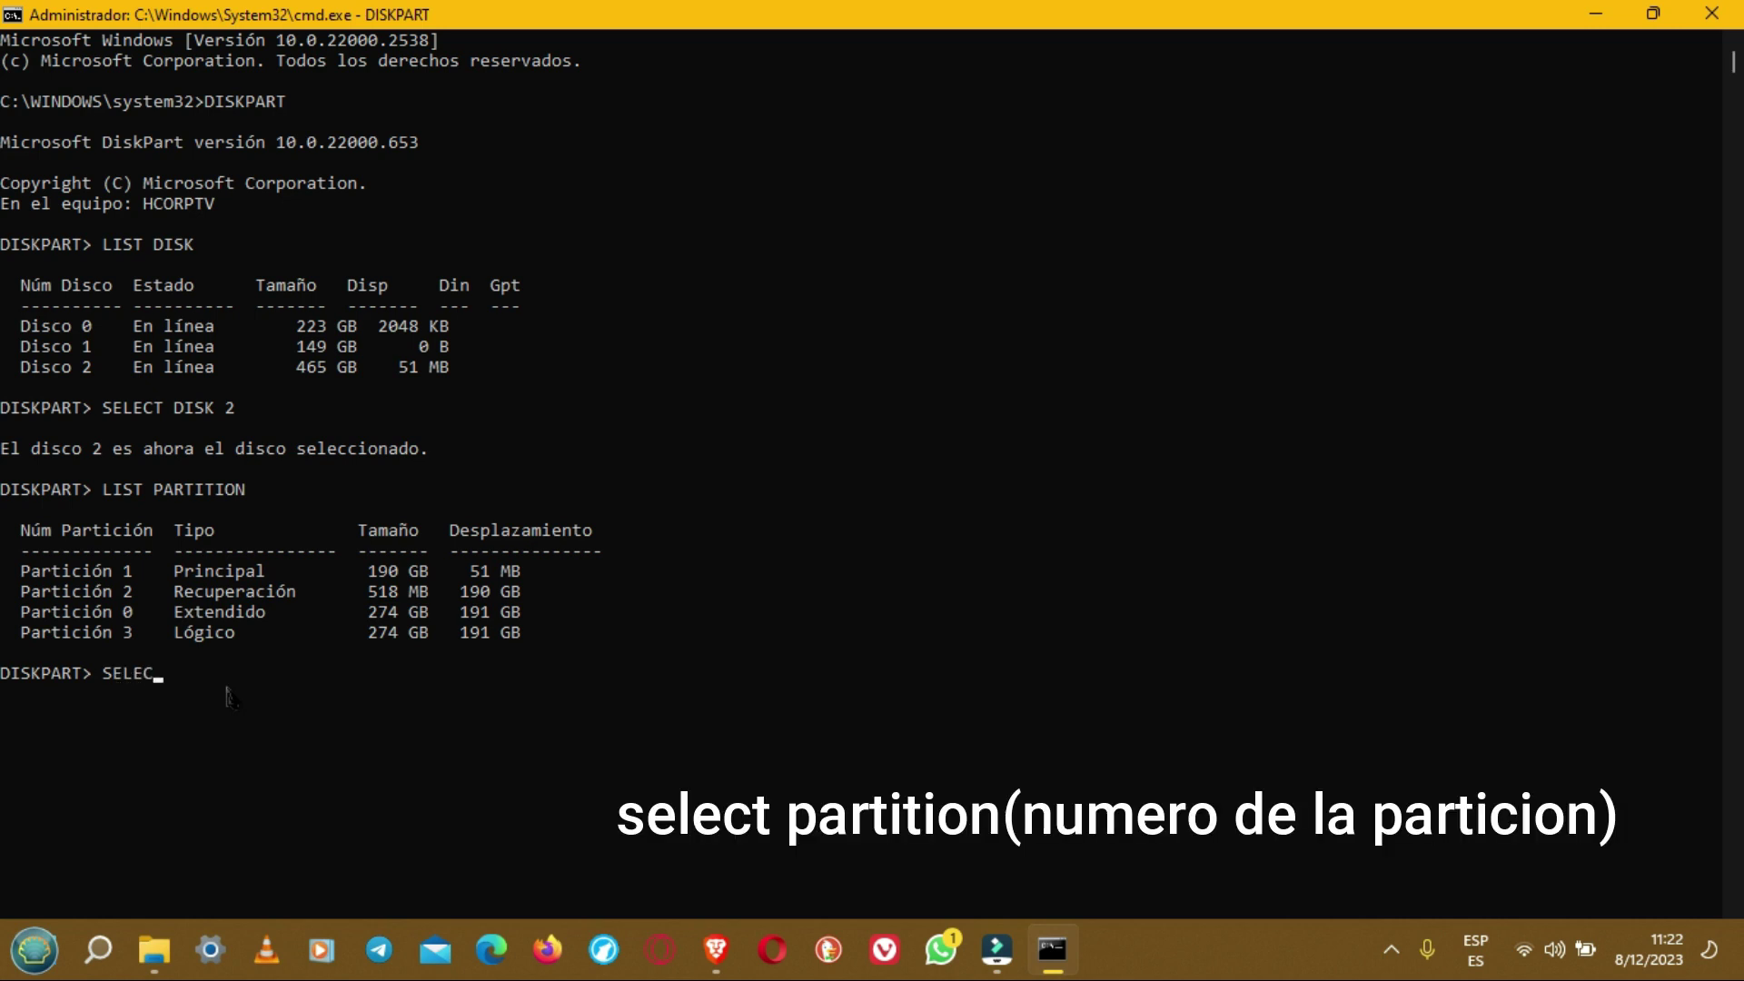
{"action": "type", "text": "T PARTITION "}
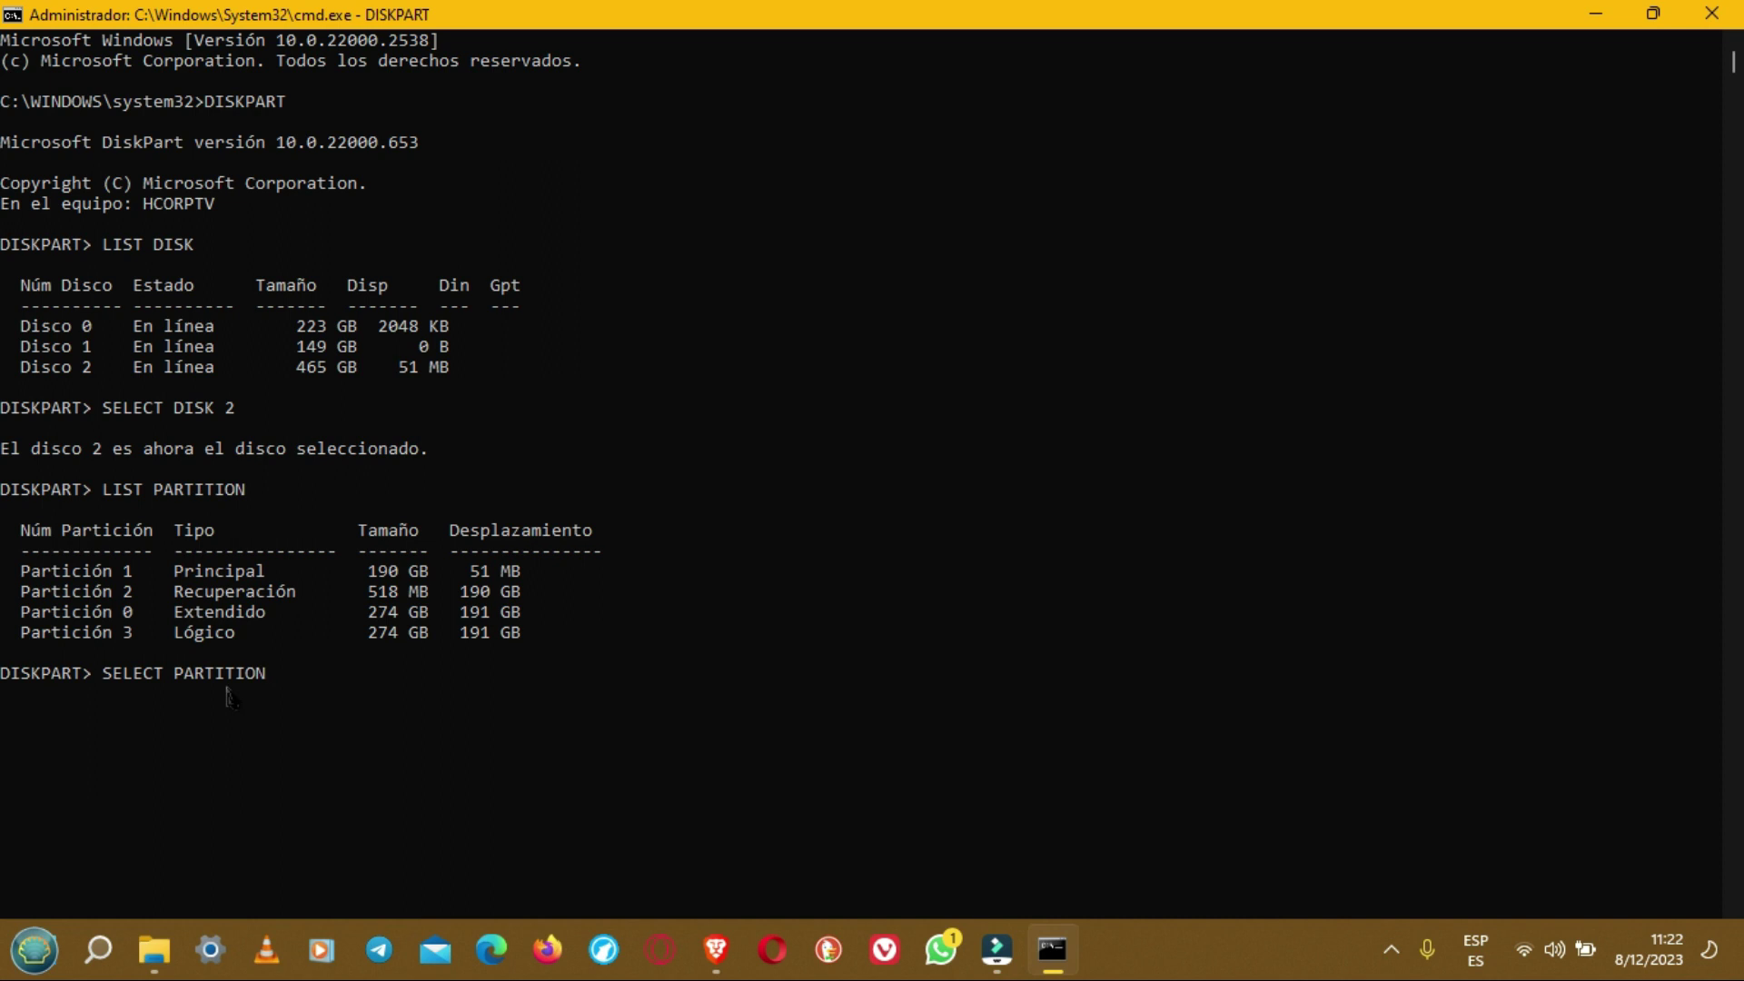
{"action": "type", "text": "1"}
{"action": "key", "text": "Return"}
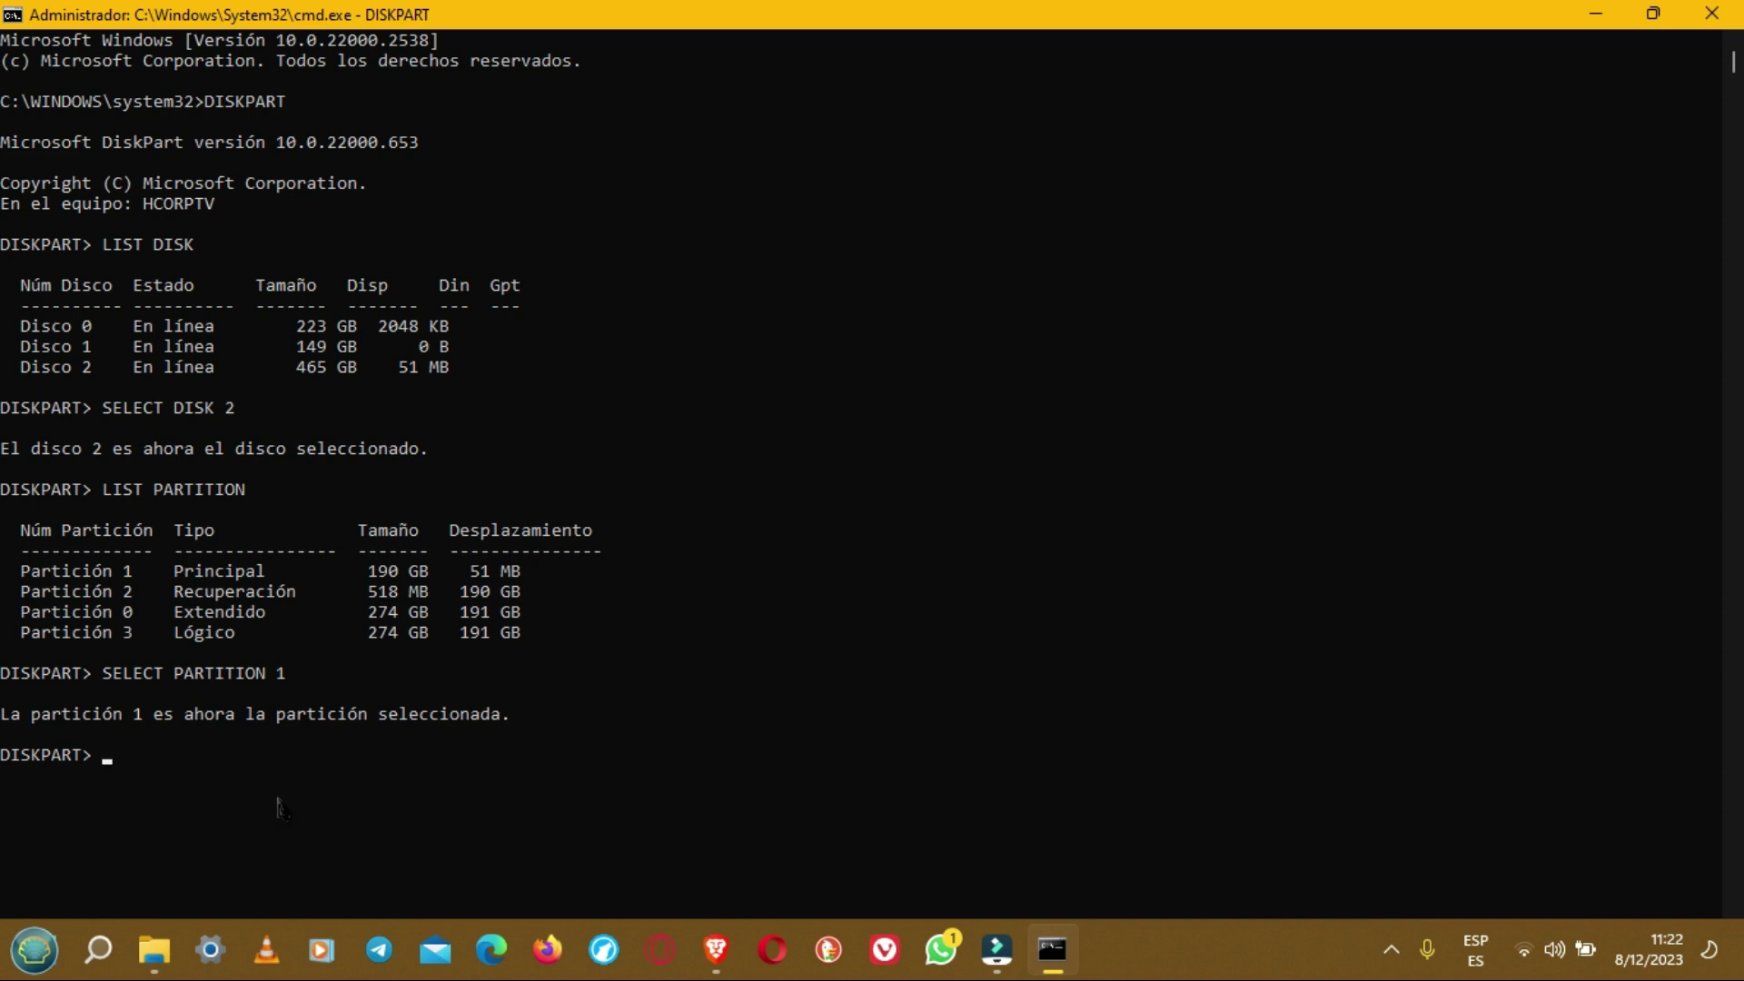
{"action": "type", "text": "DELETE PARTITIO"}
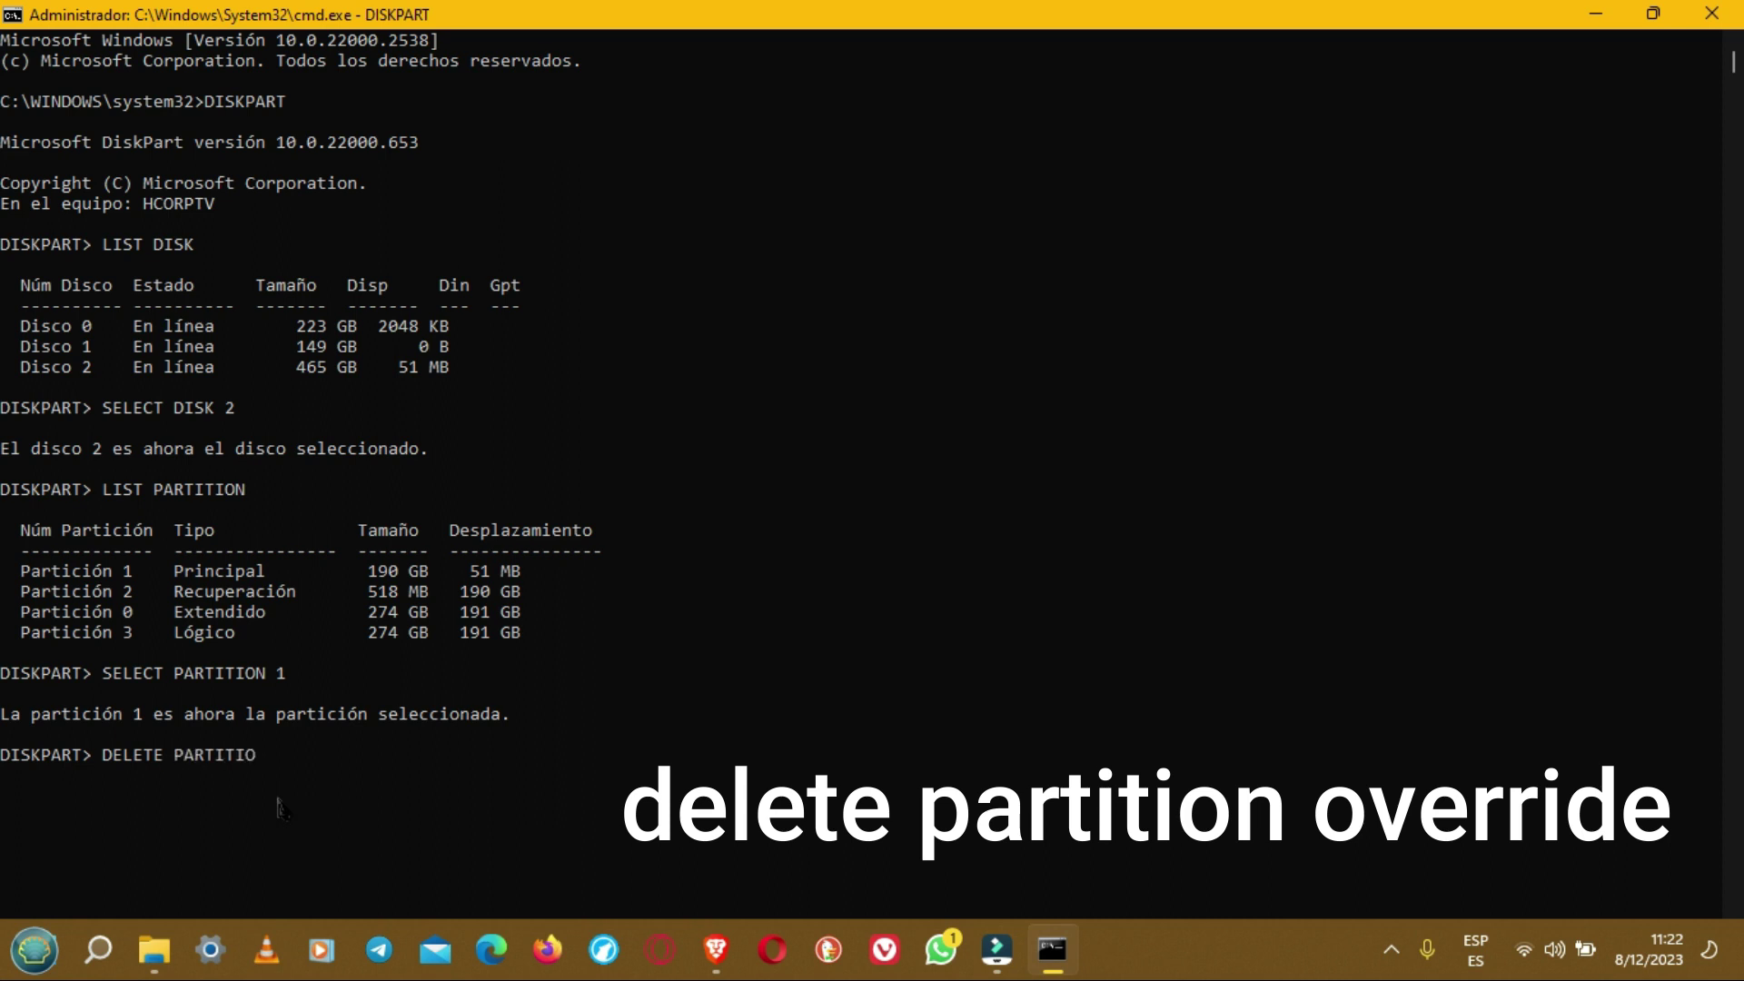
{"action": "type", "text": "N"}
{"action": "type", "text": "OVERRIDE"}
{"action": "key", "text": "Return"}
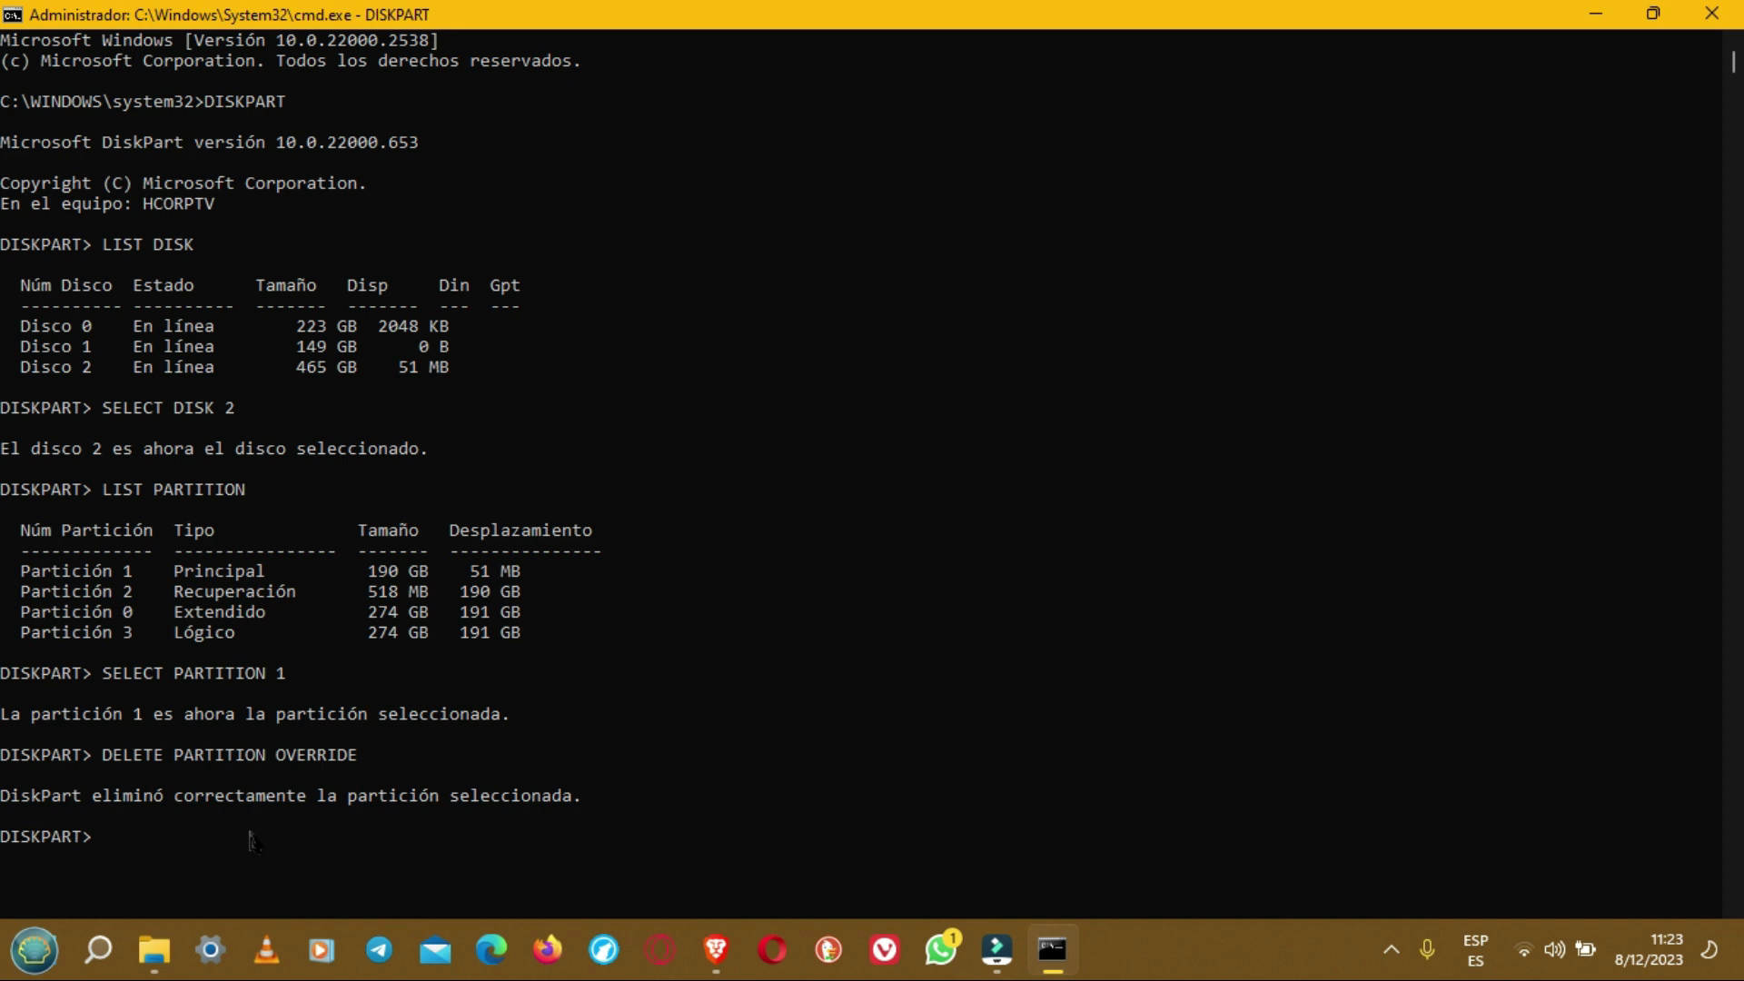
Step: Try to select partition 2 with SELECT PARTTION 2 and delete it with DELETE PARTITION OVERRIDE
{"action": "type", "text": "SELECT"}
{"action": "type", "text": " PA"}
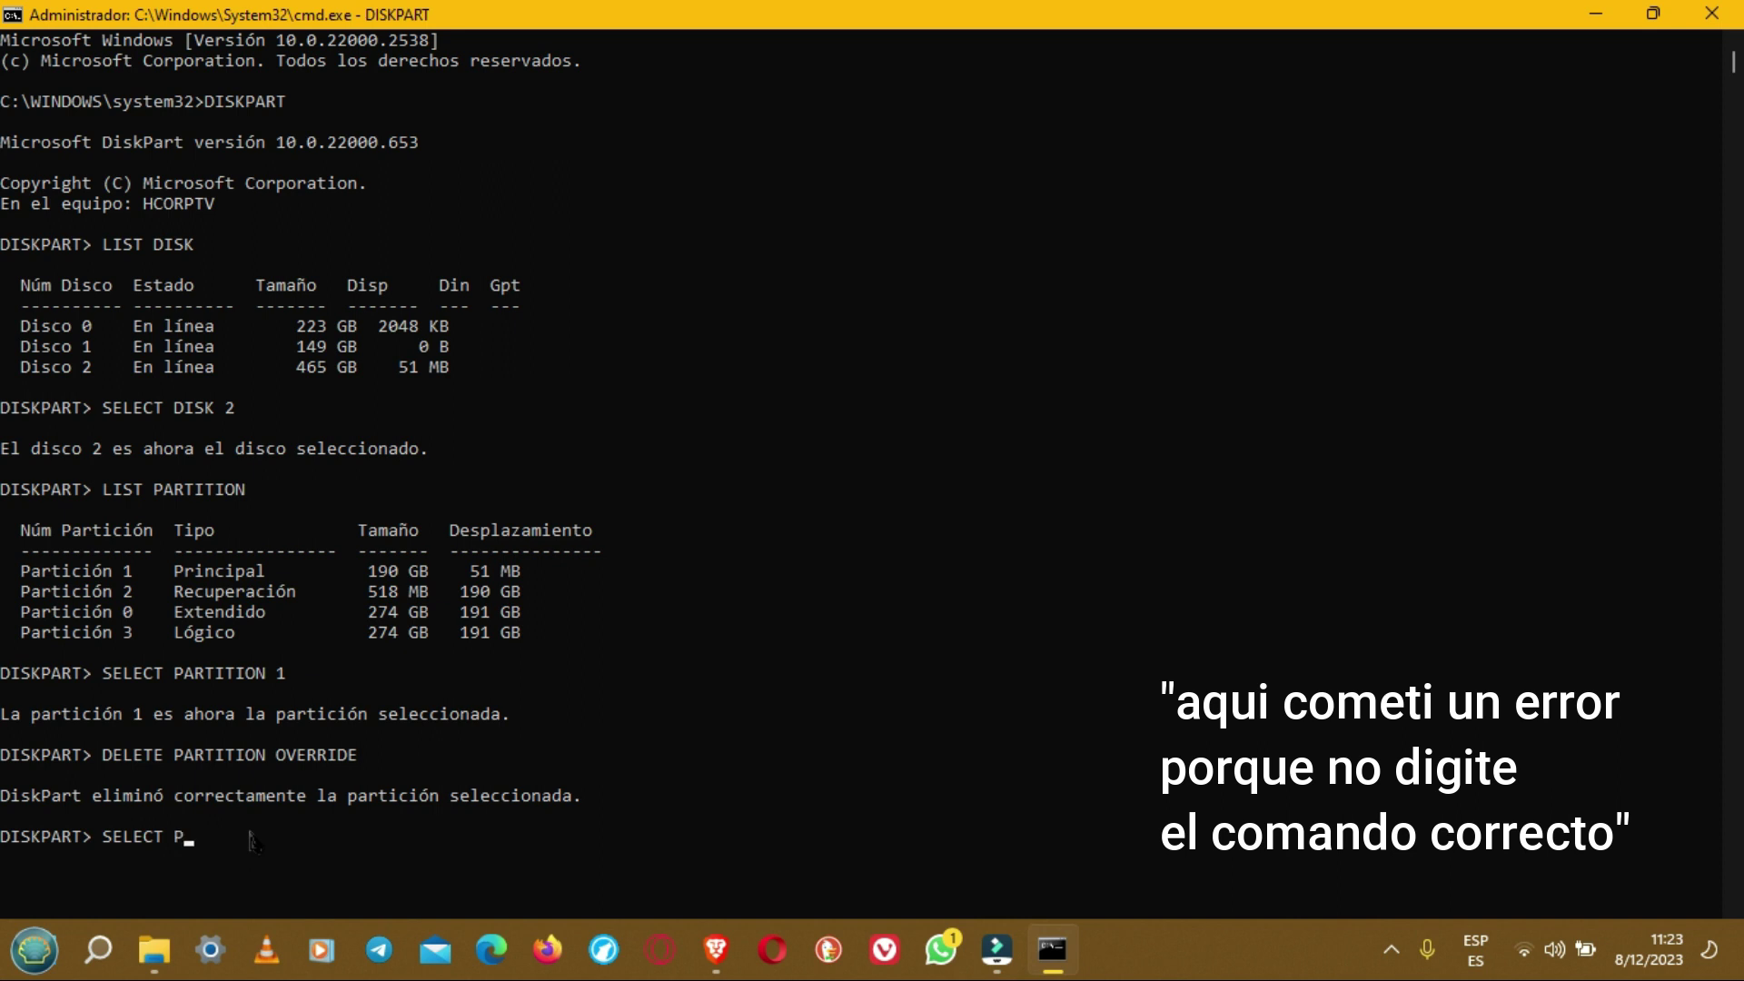
{"action": "type", "text": "RTTION 2"}
{"action": "key", "text": "Return"}
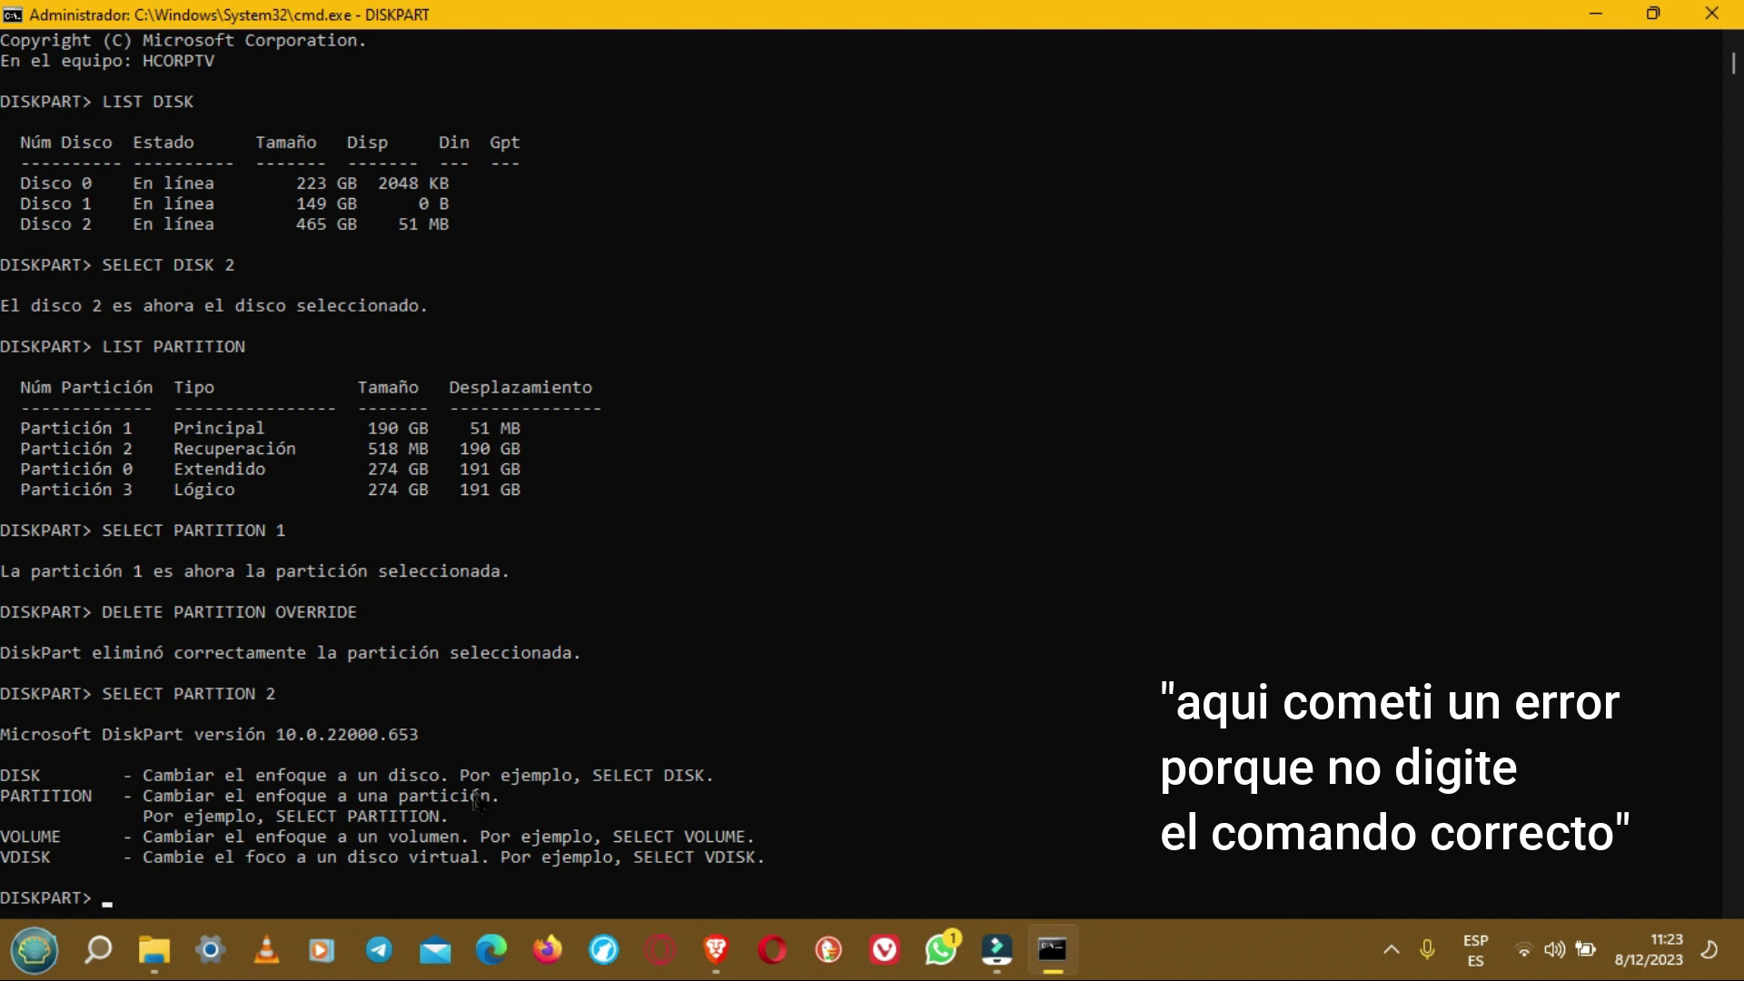
{"action": "type", "text": "DELETE PARTITION"}
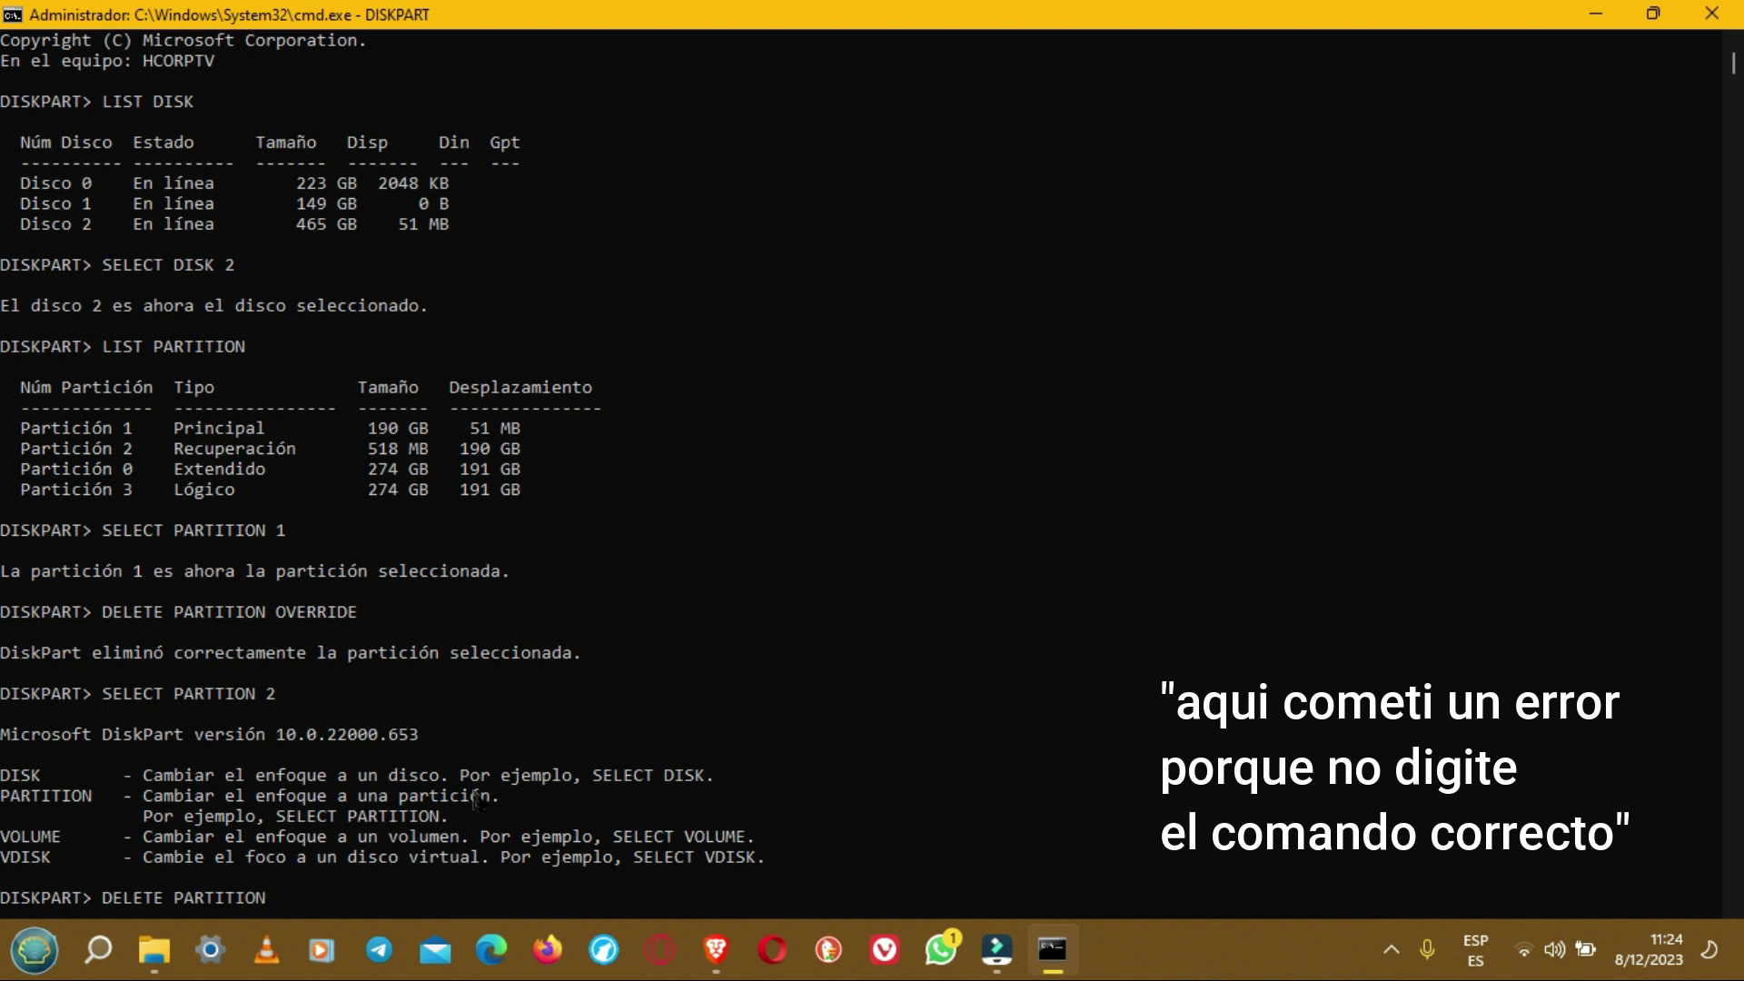
{"action": "type", "text": " OVERRIDE"}
{"action": "key", "text": "Return"}
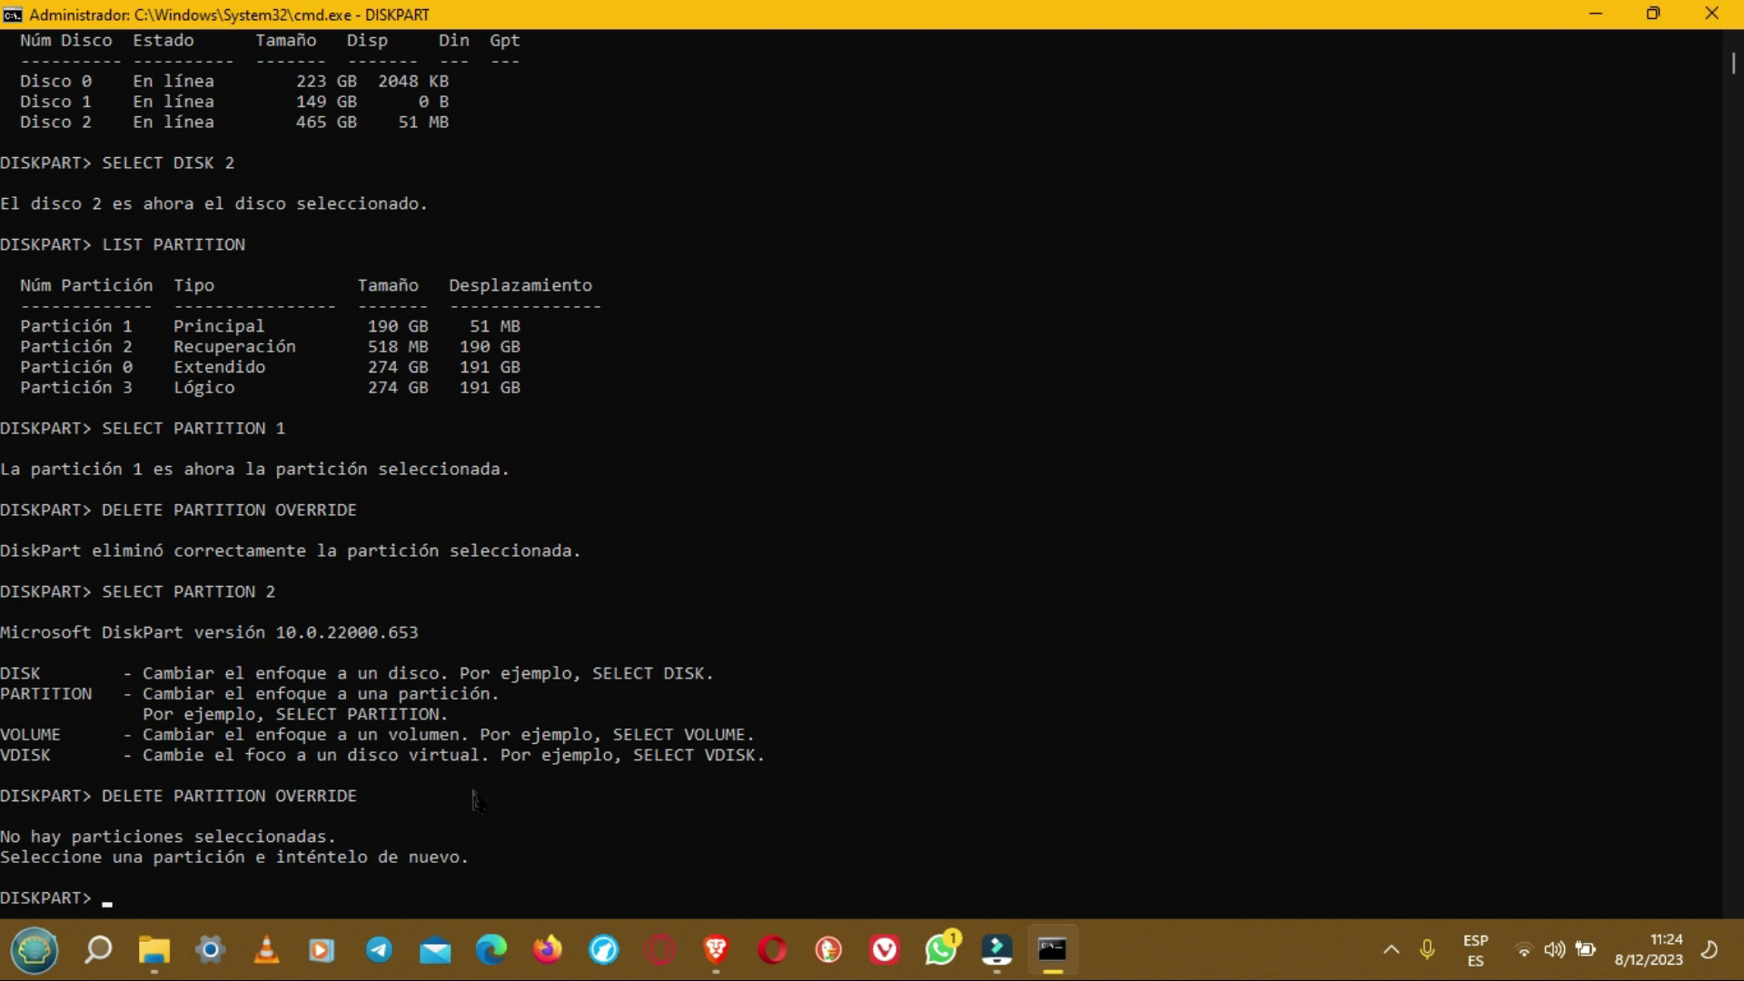
Step: Select the recovery partition with SELECT PARTITION 2 and remove it with DELETE PARTITION OVERRIDE
{"action": "type", "text": "SELECT PARTT"}
{"action": "key", "text": "BackSpace"}
{"action": "type", "text": "ITION"}
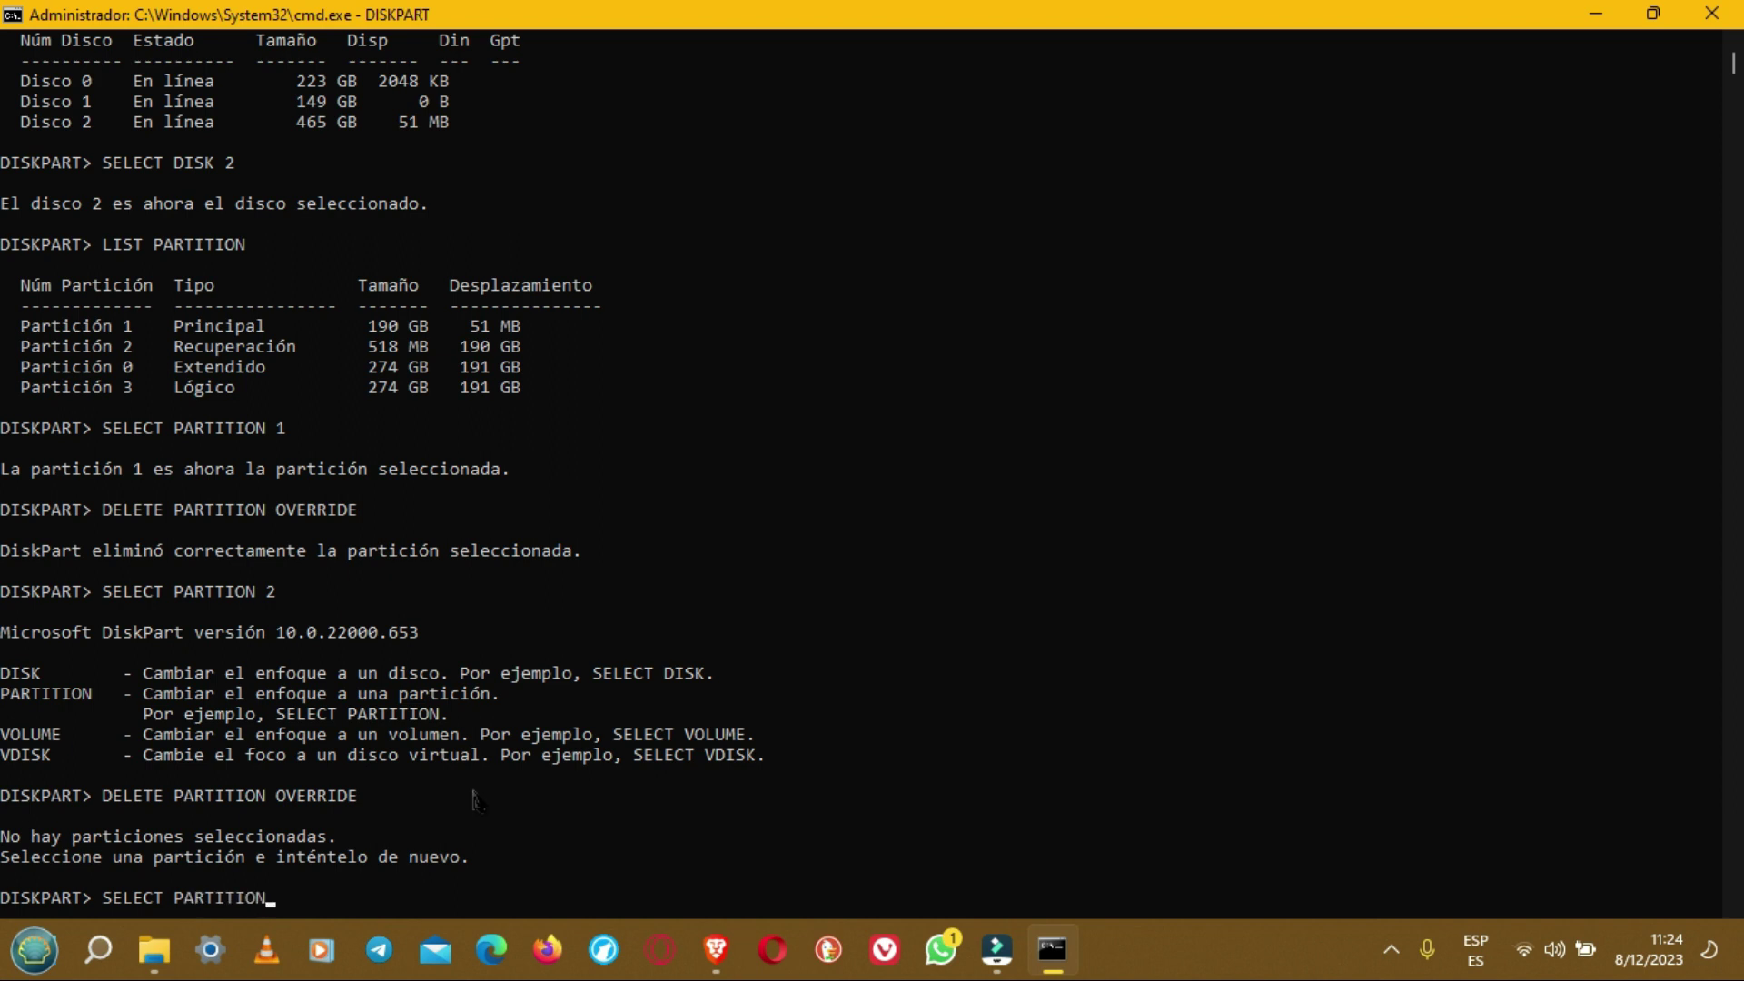
{"action": "type", "text": " 2"}
{"action": "key", "text": "Return"}
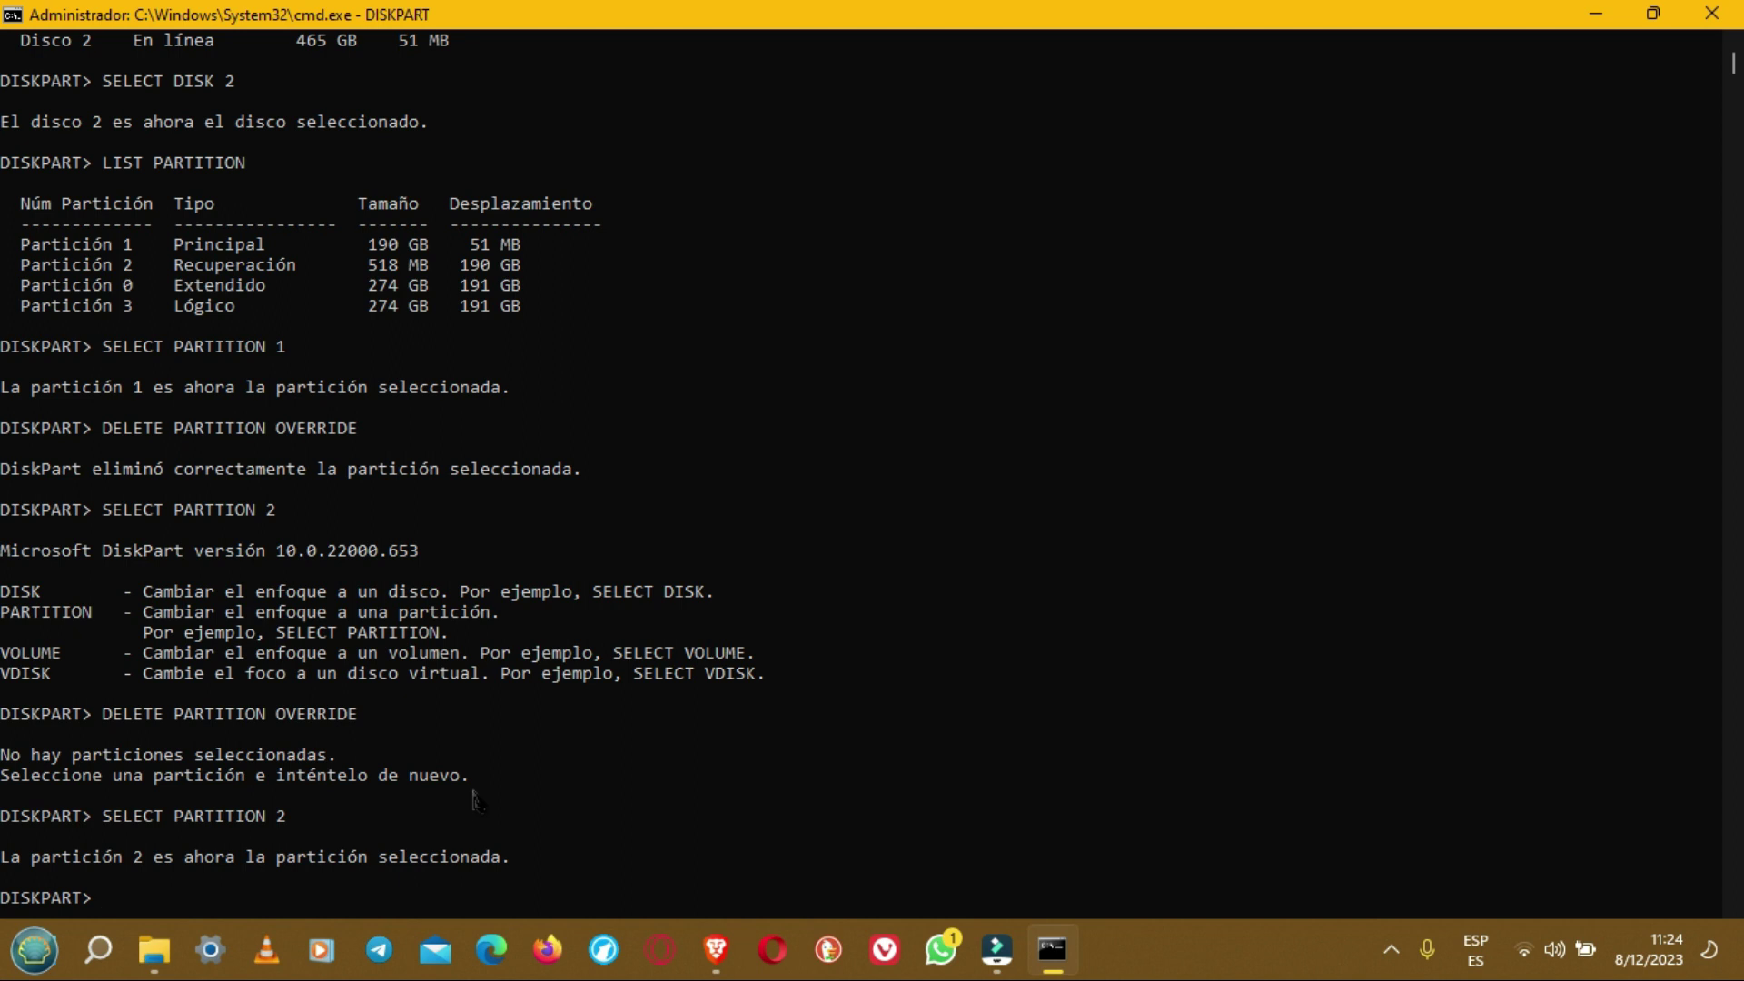
{"action": "type", "text": "DELETE PARTITION"}
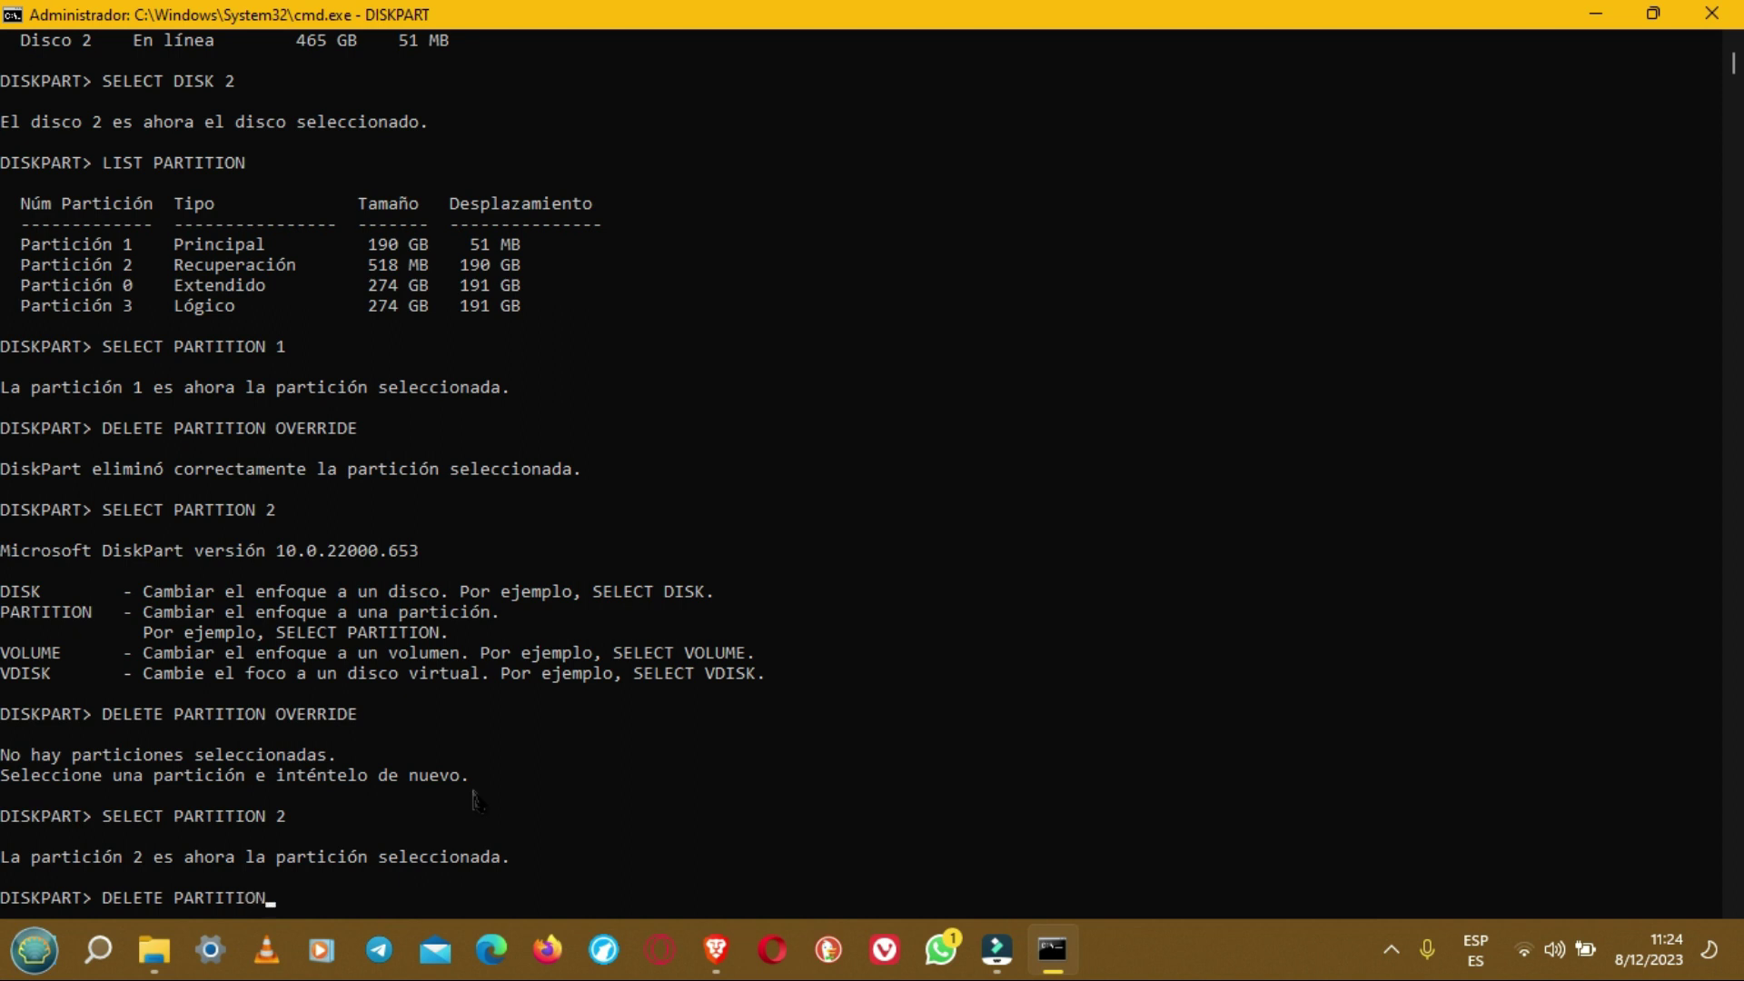
{"action": "type", "text": " OVERRIDE"}
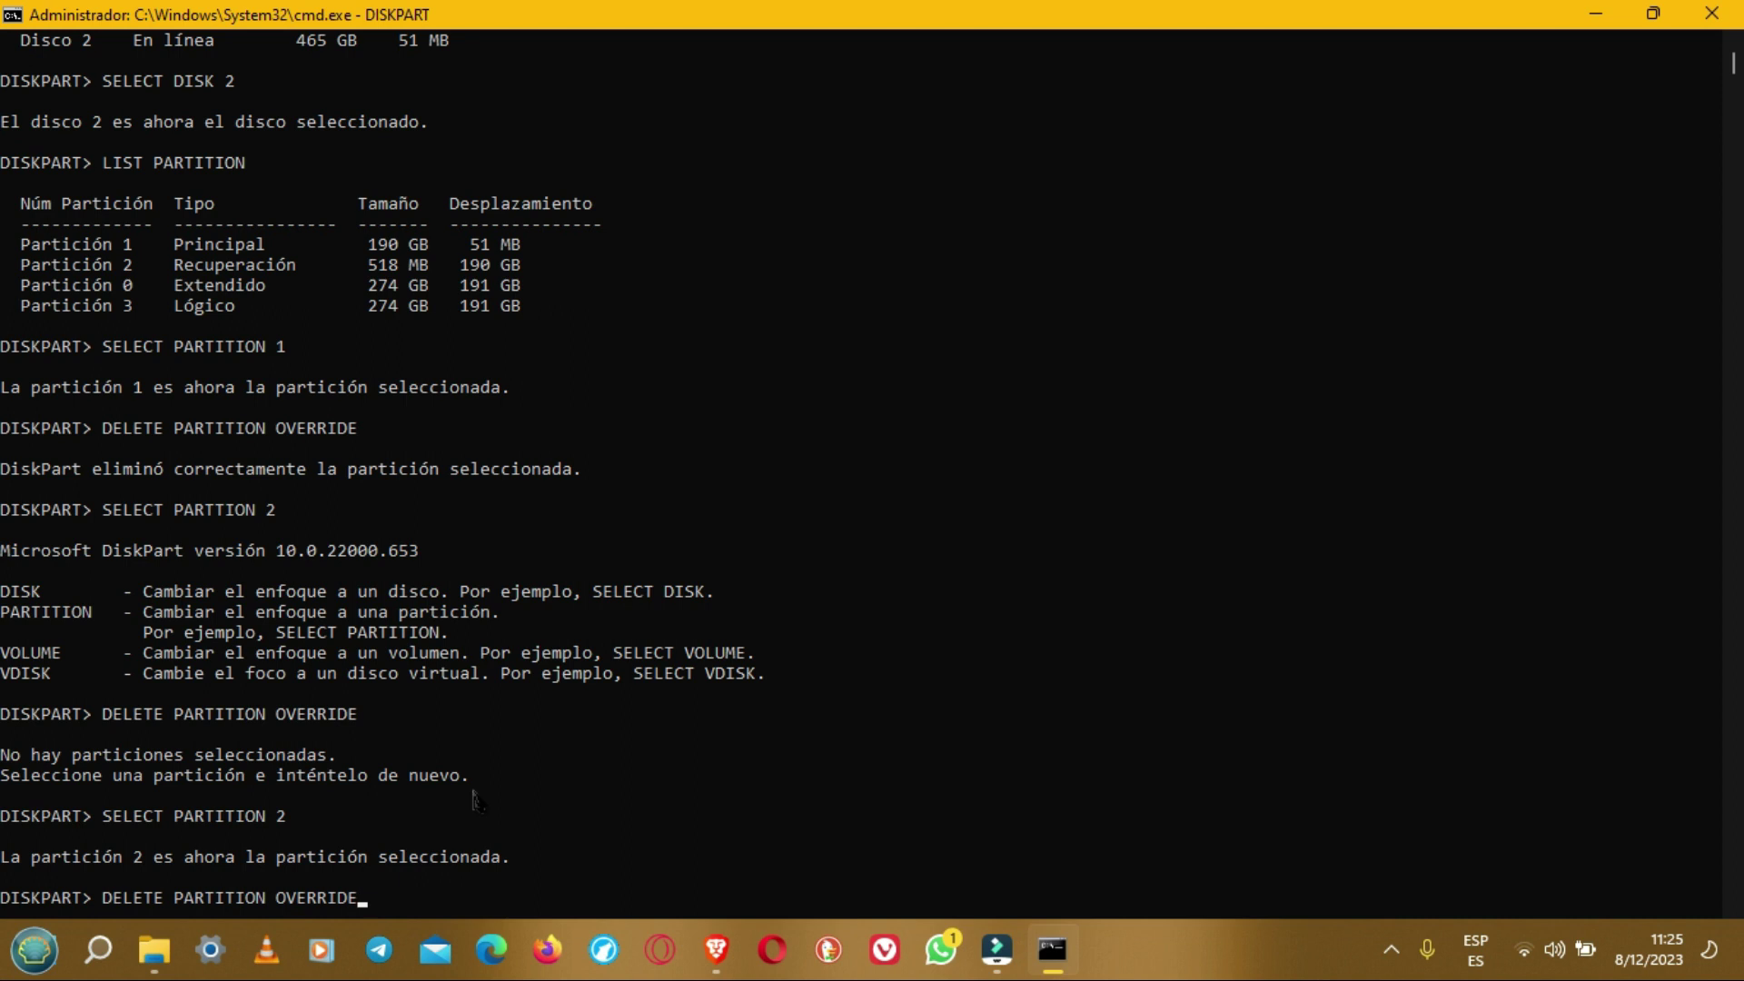
{"action": "key", "text": "Return"}
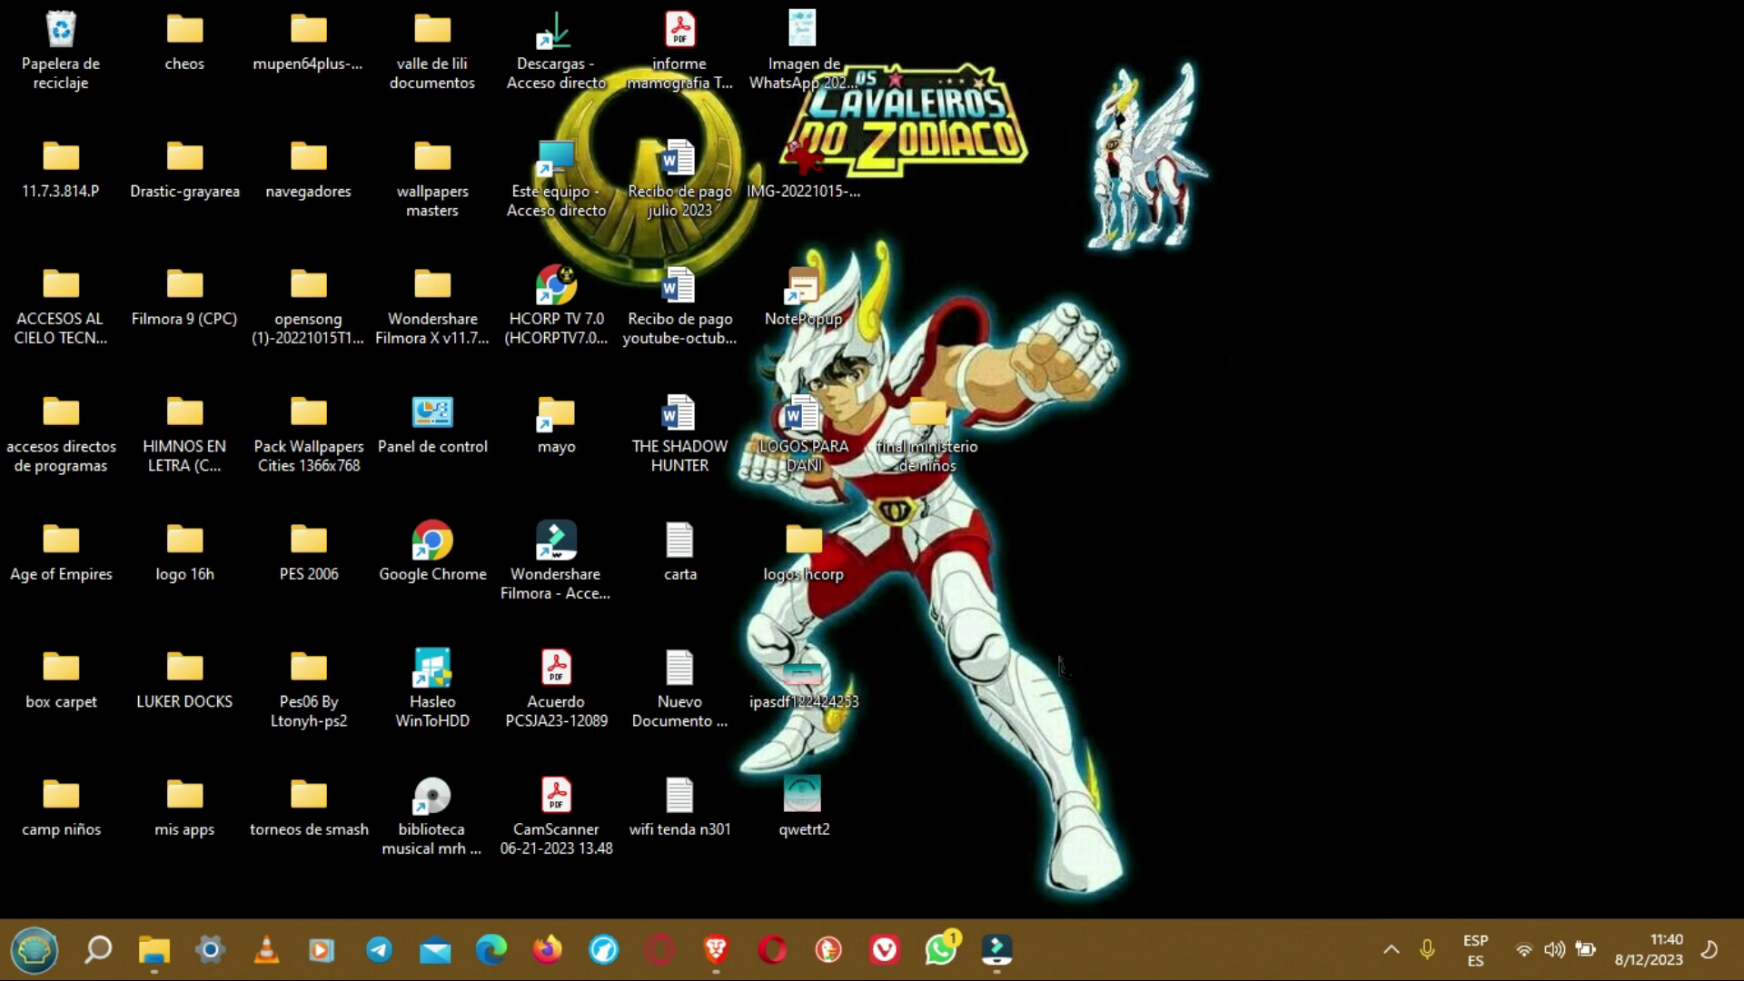
Step: Open Disk Management (Administración de discos) and maximize its window
{"action": "key", "text": "super+x"}
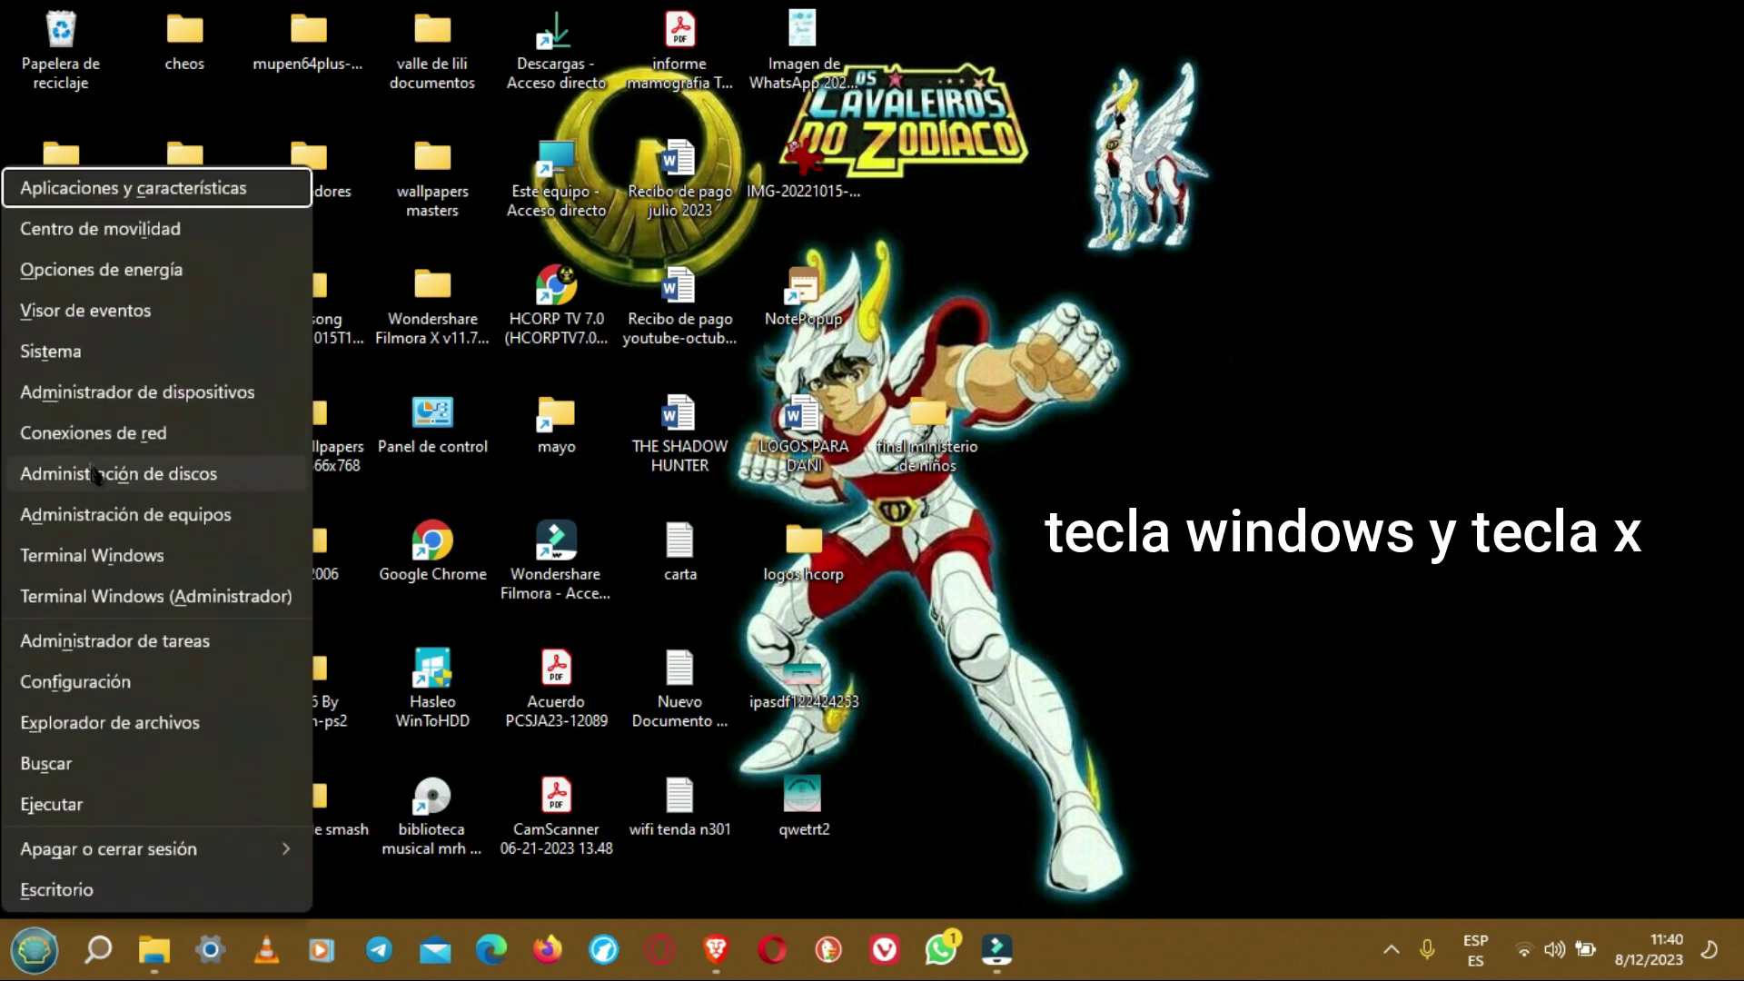
{"action": "left_click", "coordinate": [125, 481]}
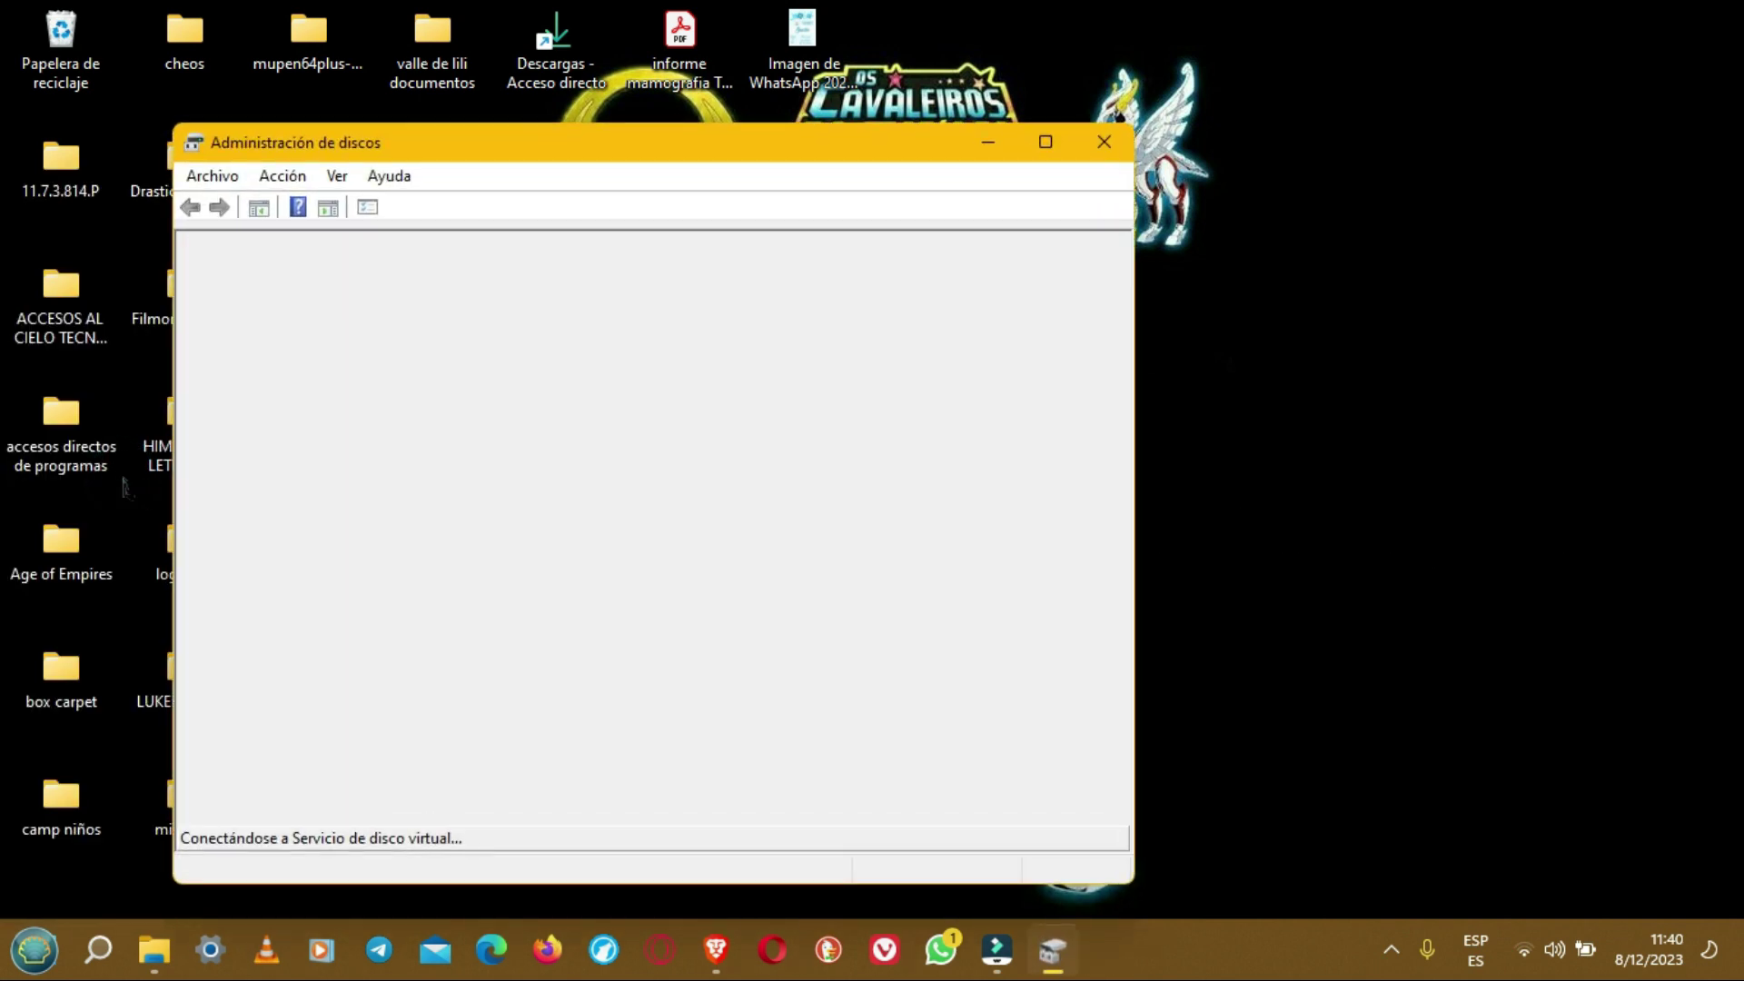
{"action": "left_click", "coordinate": [1045, 145]}
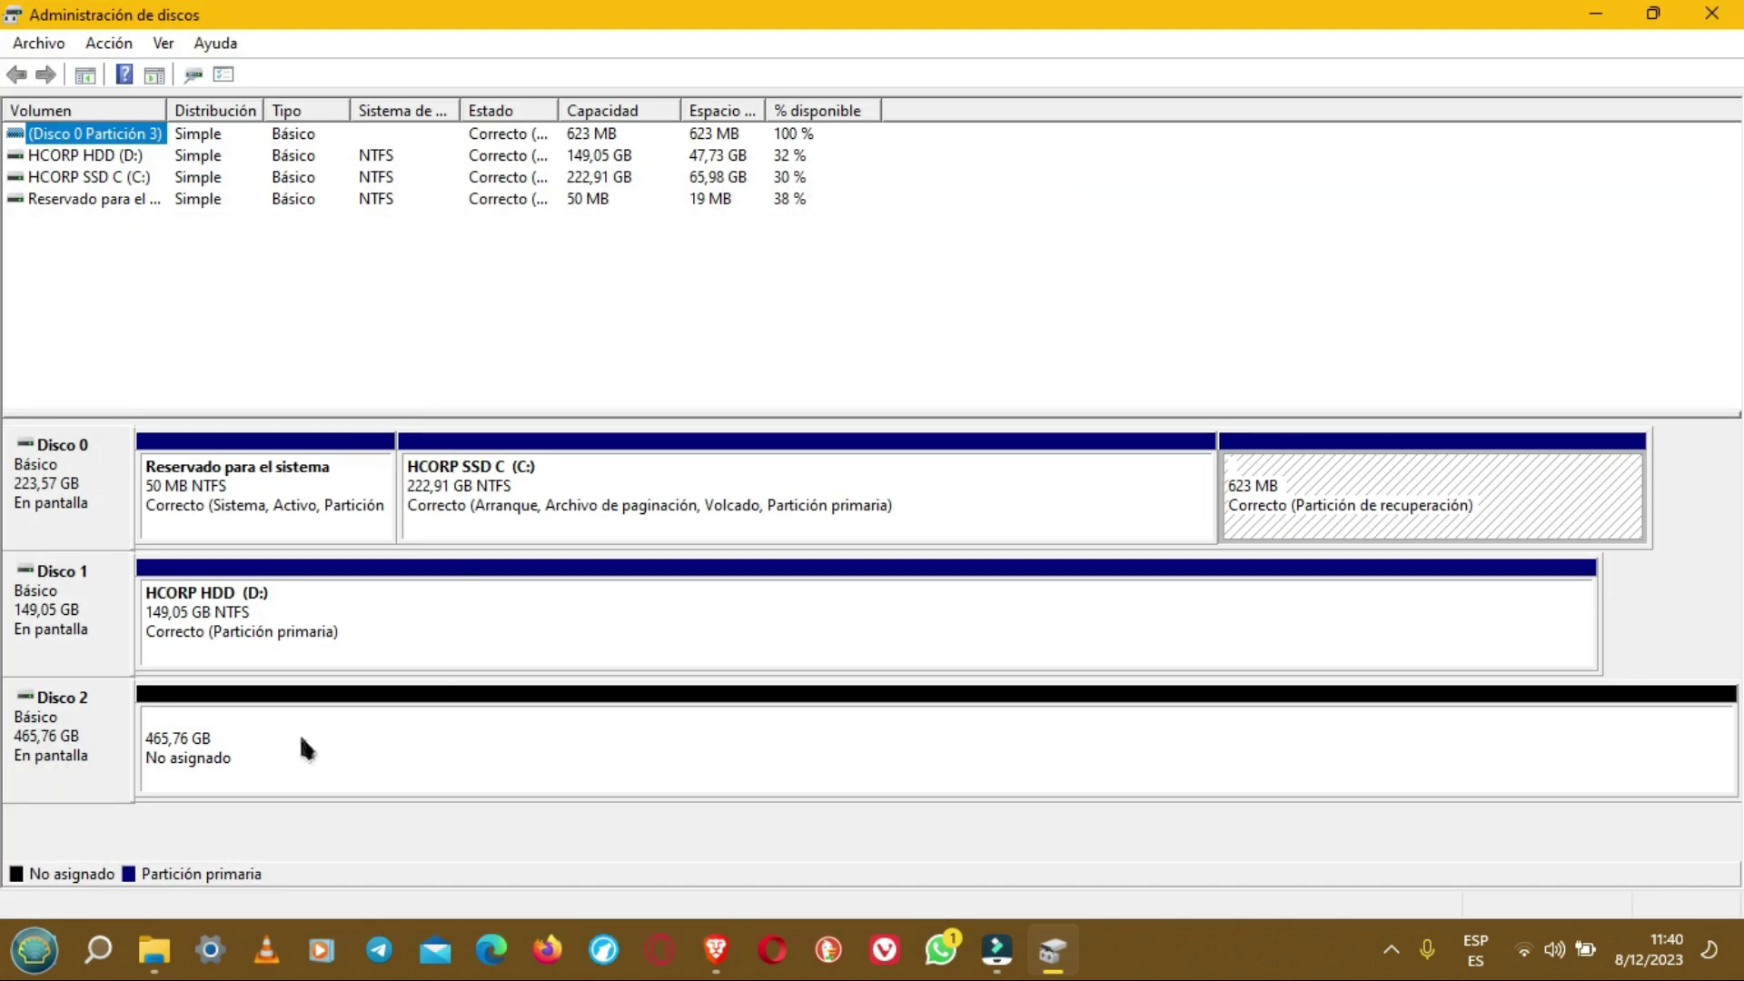
Step: Start a new simple volume on the unallocated space of Disco 2, keeping the full size of 476937 MB
{"action": "right_click", "coordinate": [415, 738]}
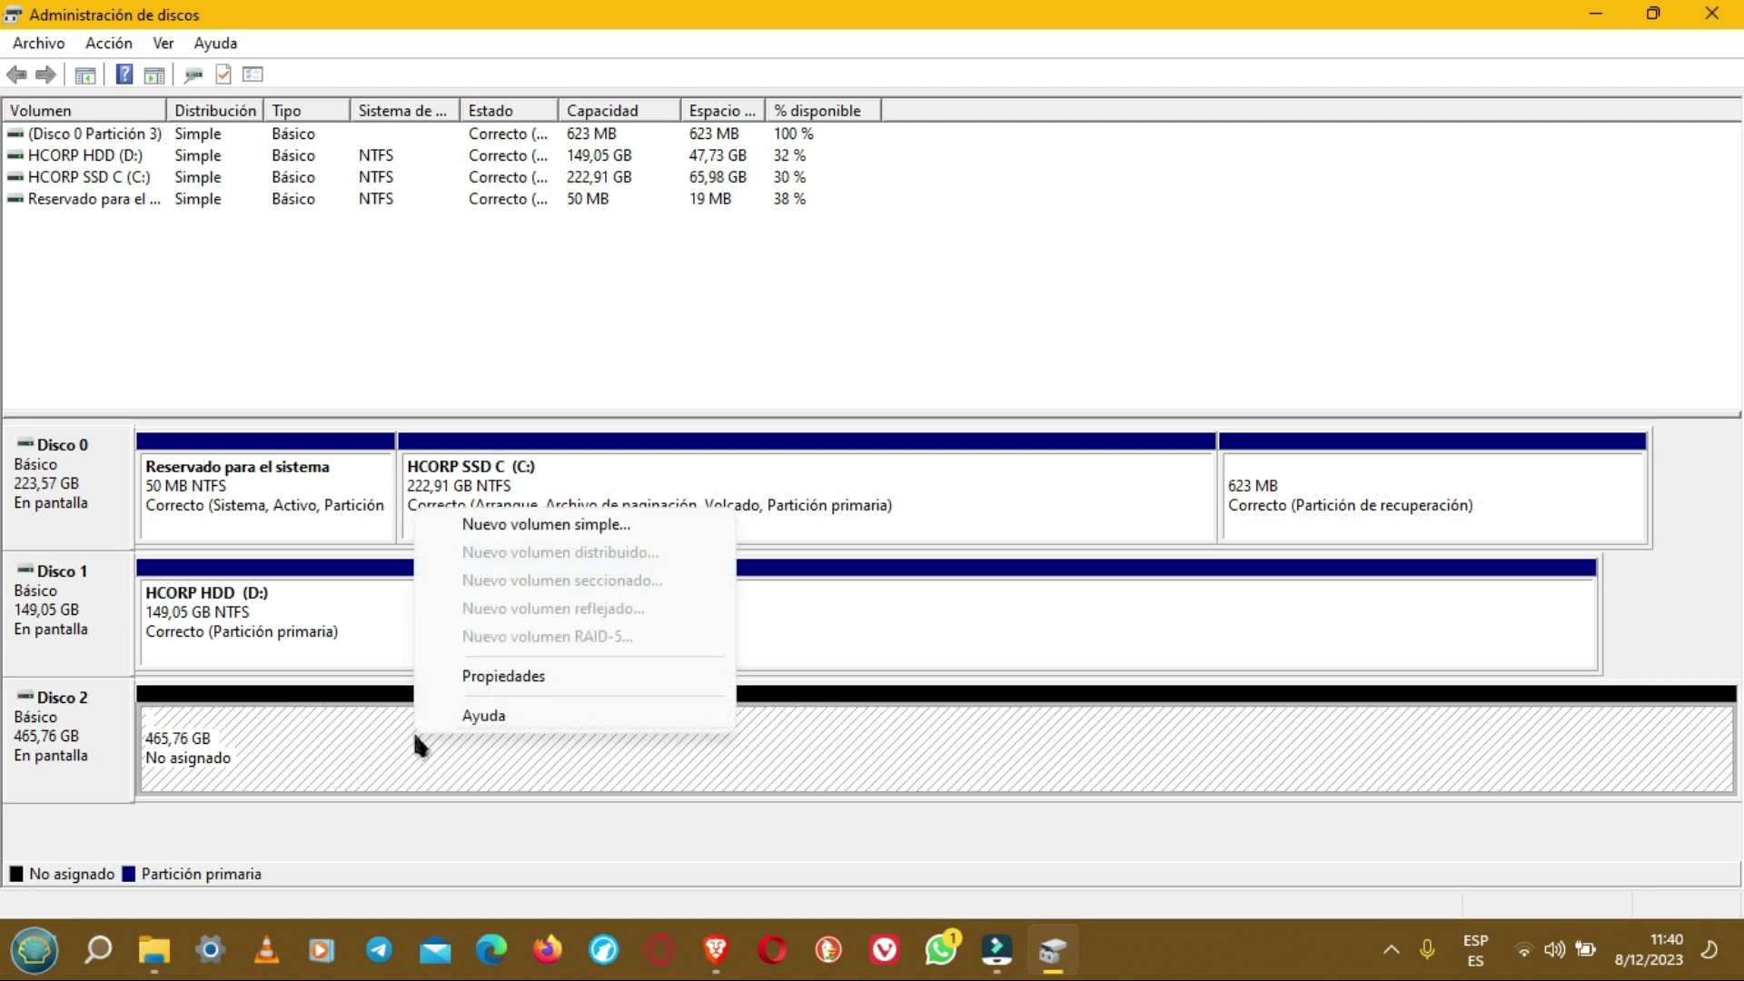
{"action": "left_click", "coordinate": [548, 523]}
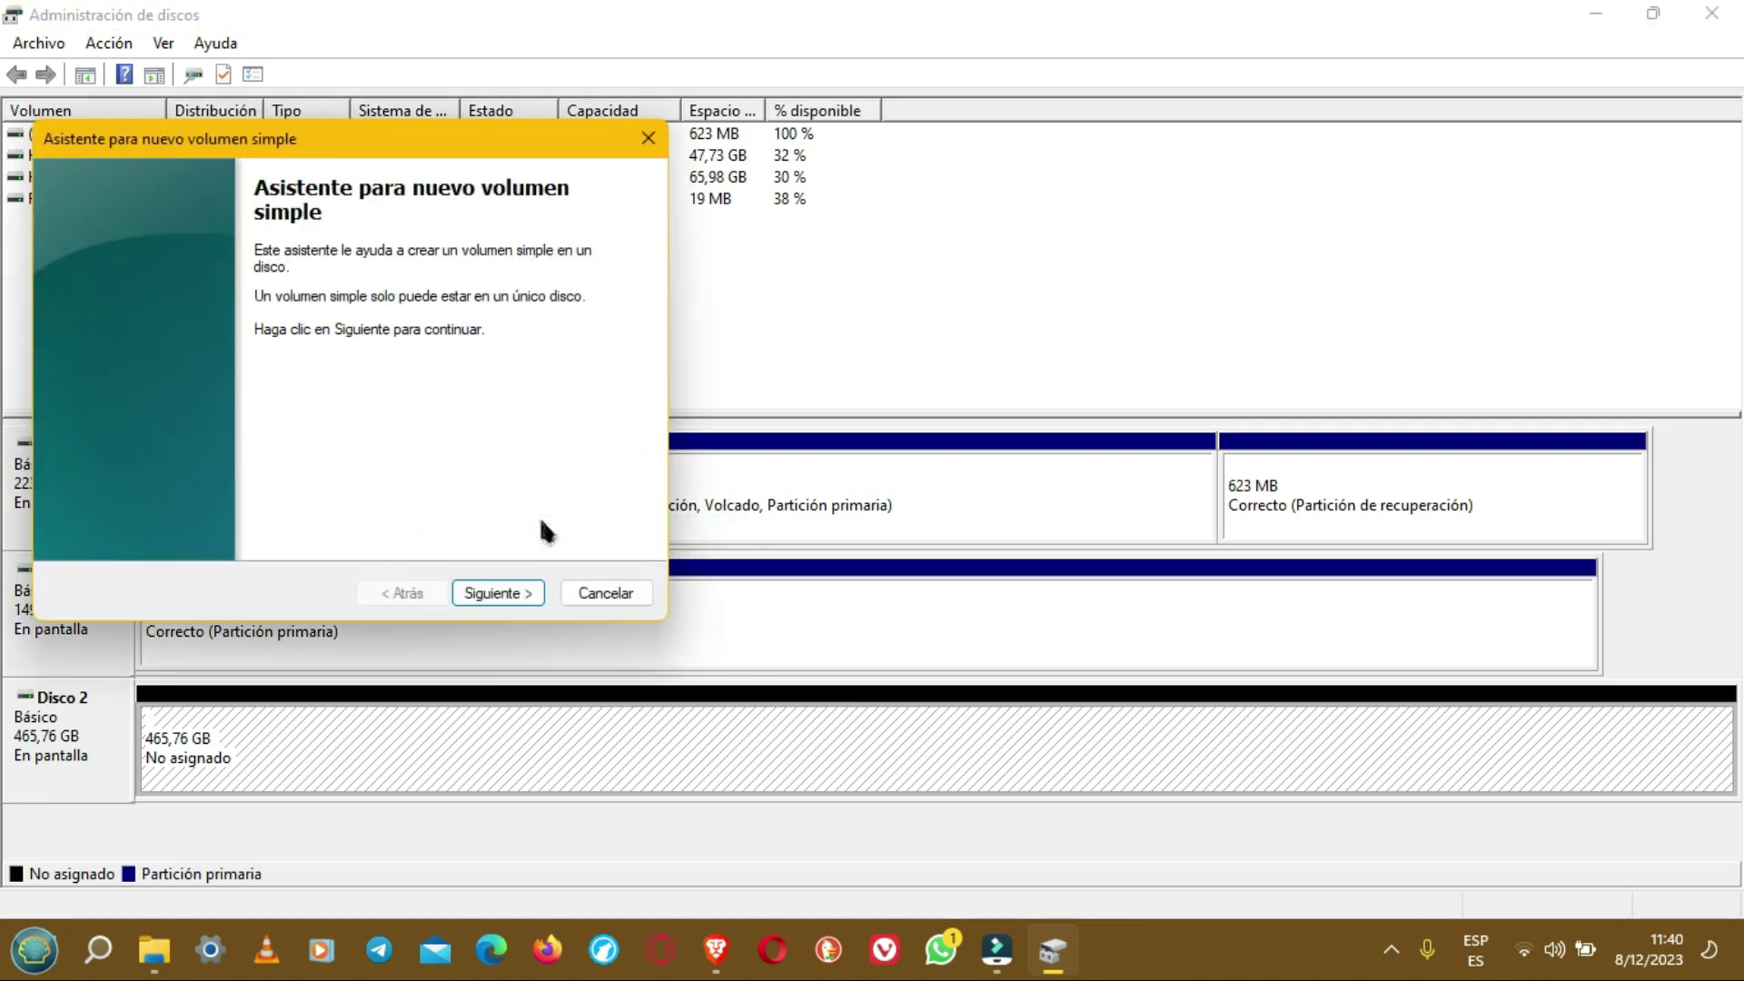
{"action": "left_click", "coordinate": [495, 594]}
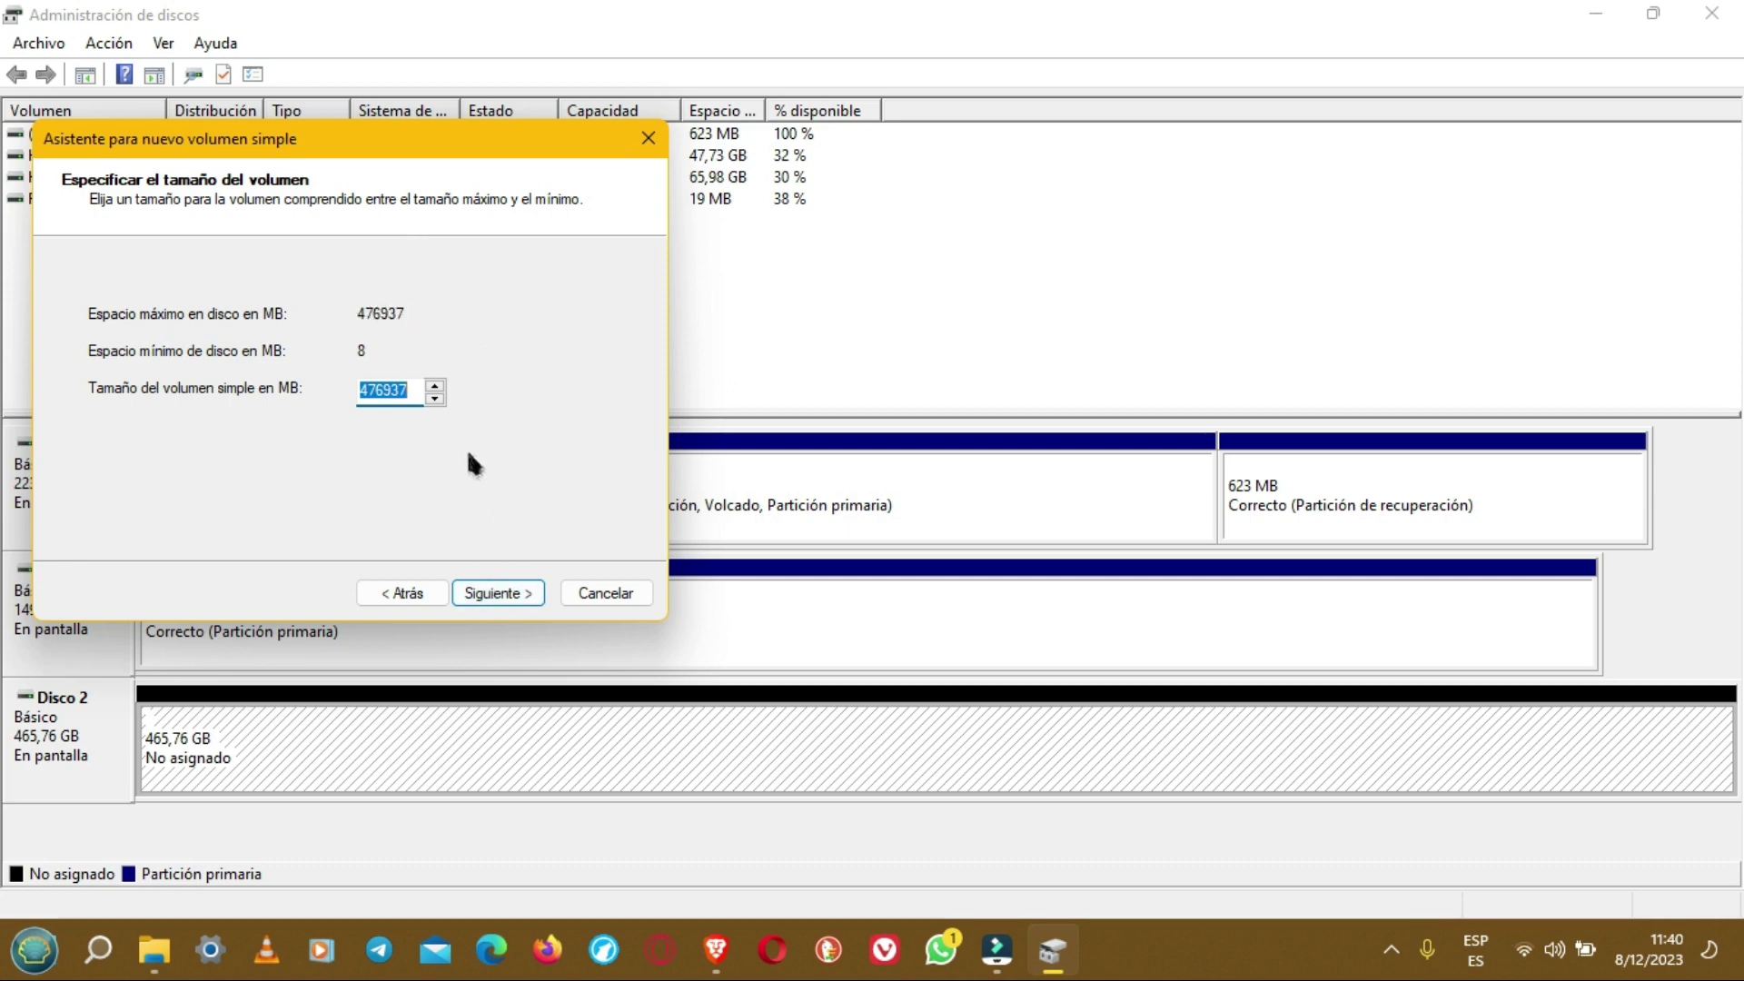
{"action": "left_click", "coordinate": [488, 600]}
{"action": "left_click", "coordinate": [491, 595]}
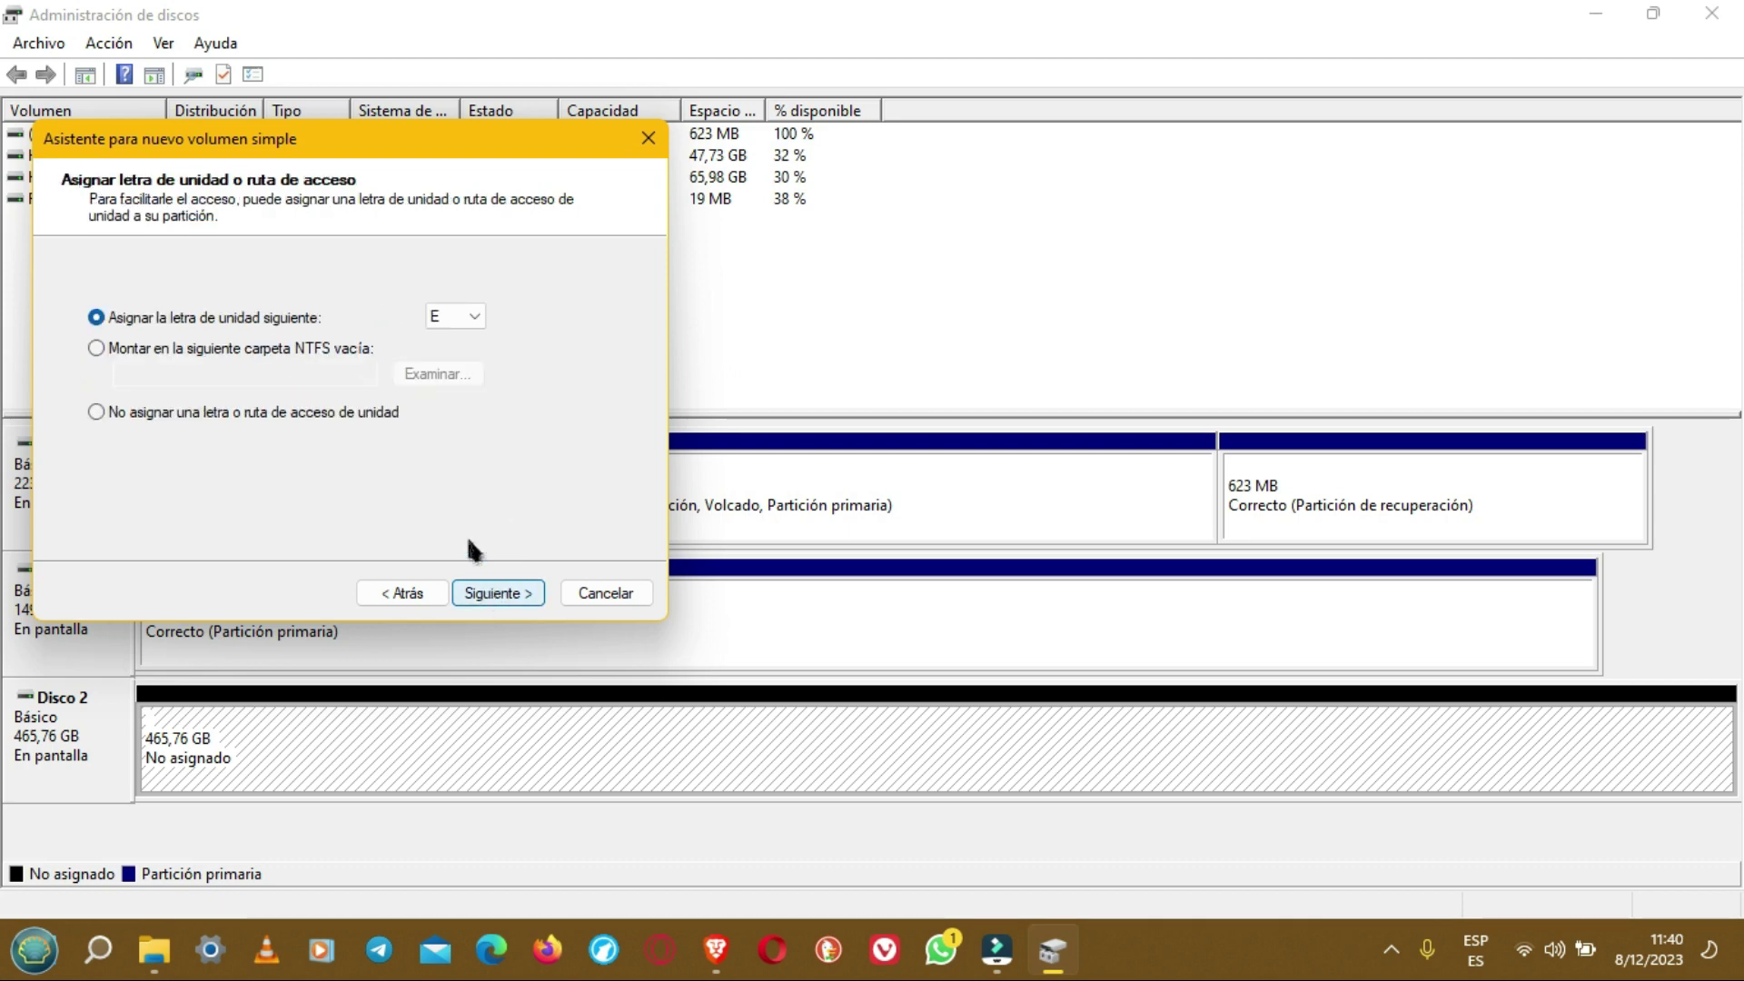
Step: Assign drive letter L to the new volume
{"action": "left_click", "coordinate": [471, 317]}
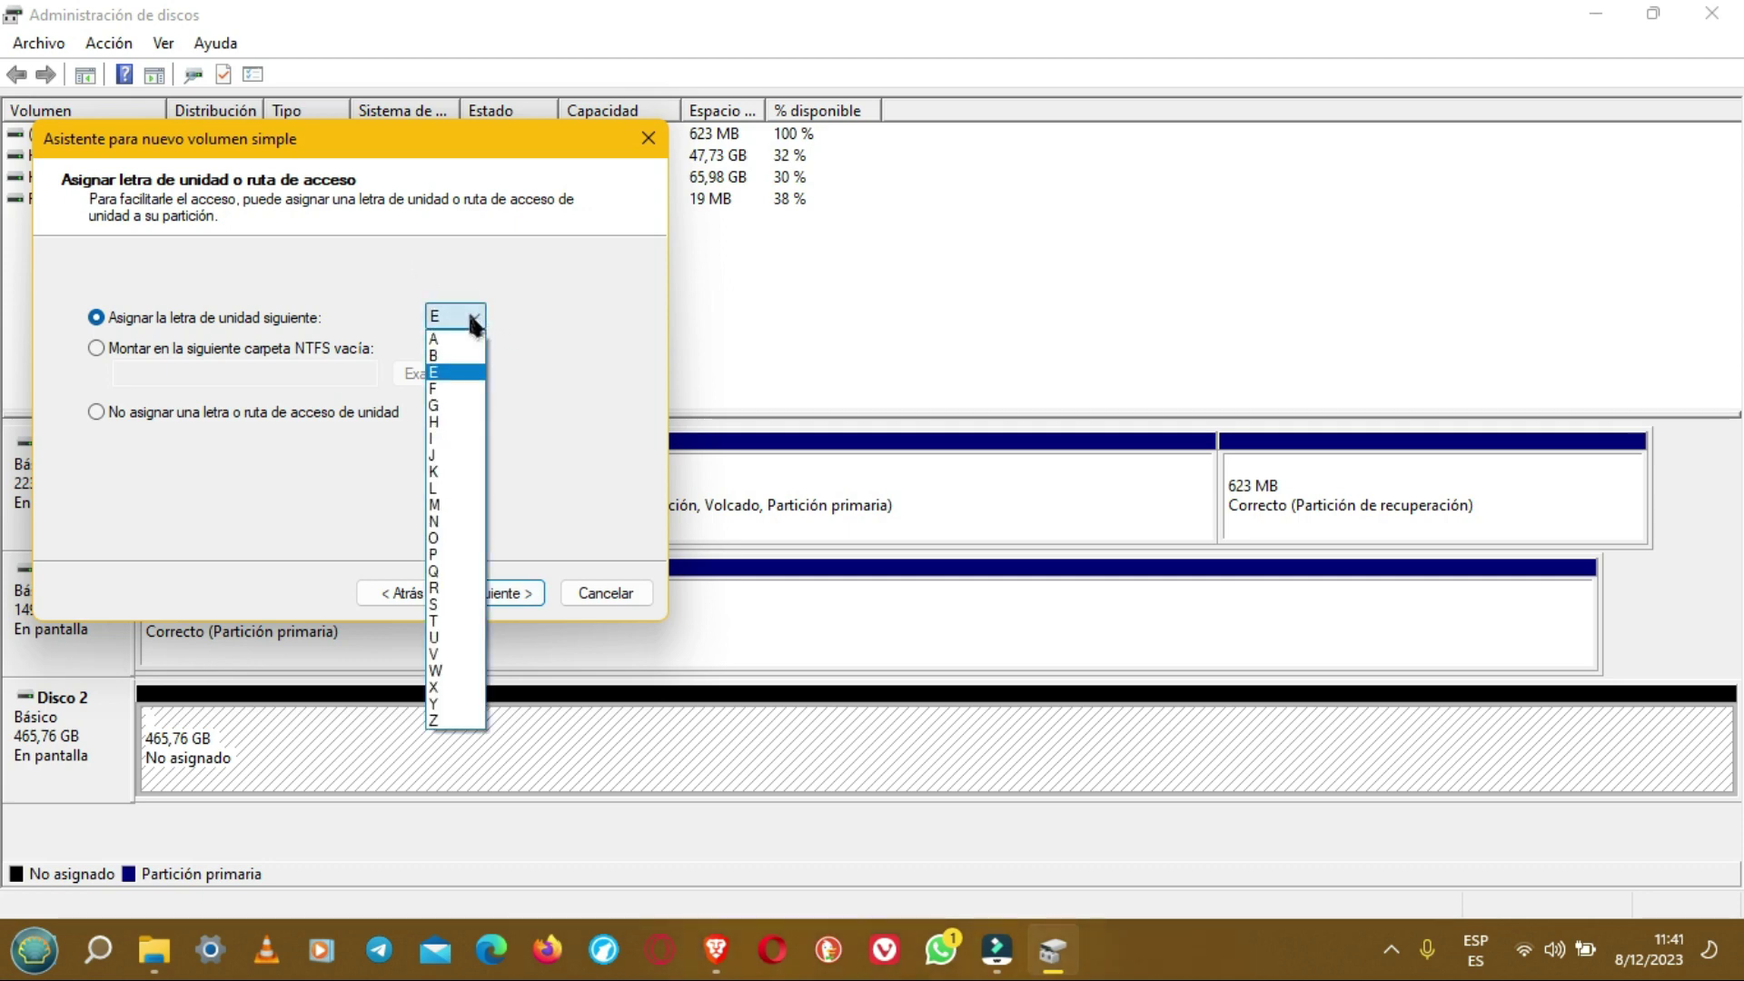
{"action": "left_click", "coordinate": [447, 490]}
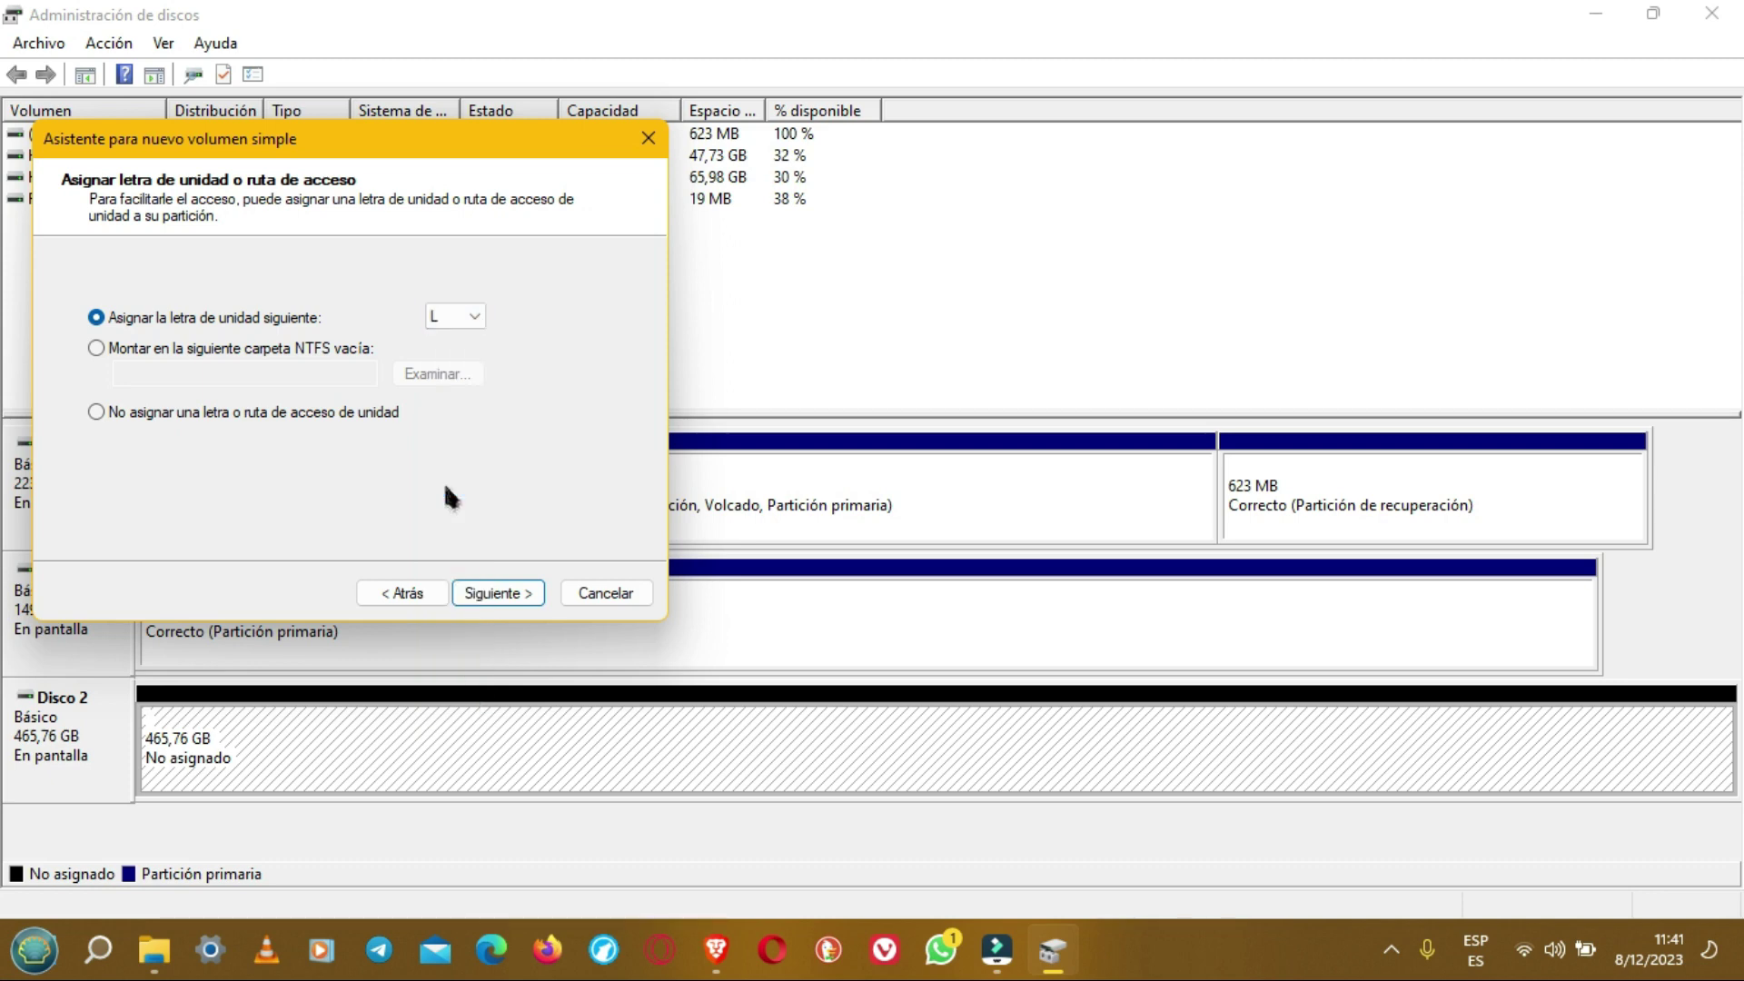
{"action": "left_click", "coordinate": [499, 593]}
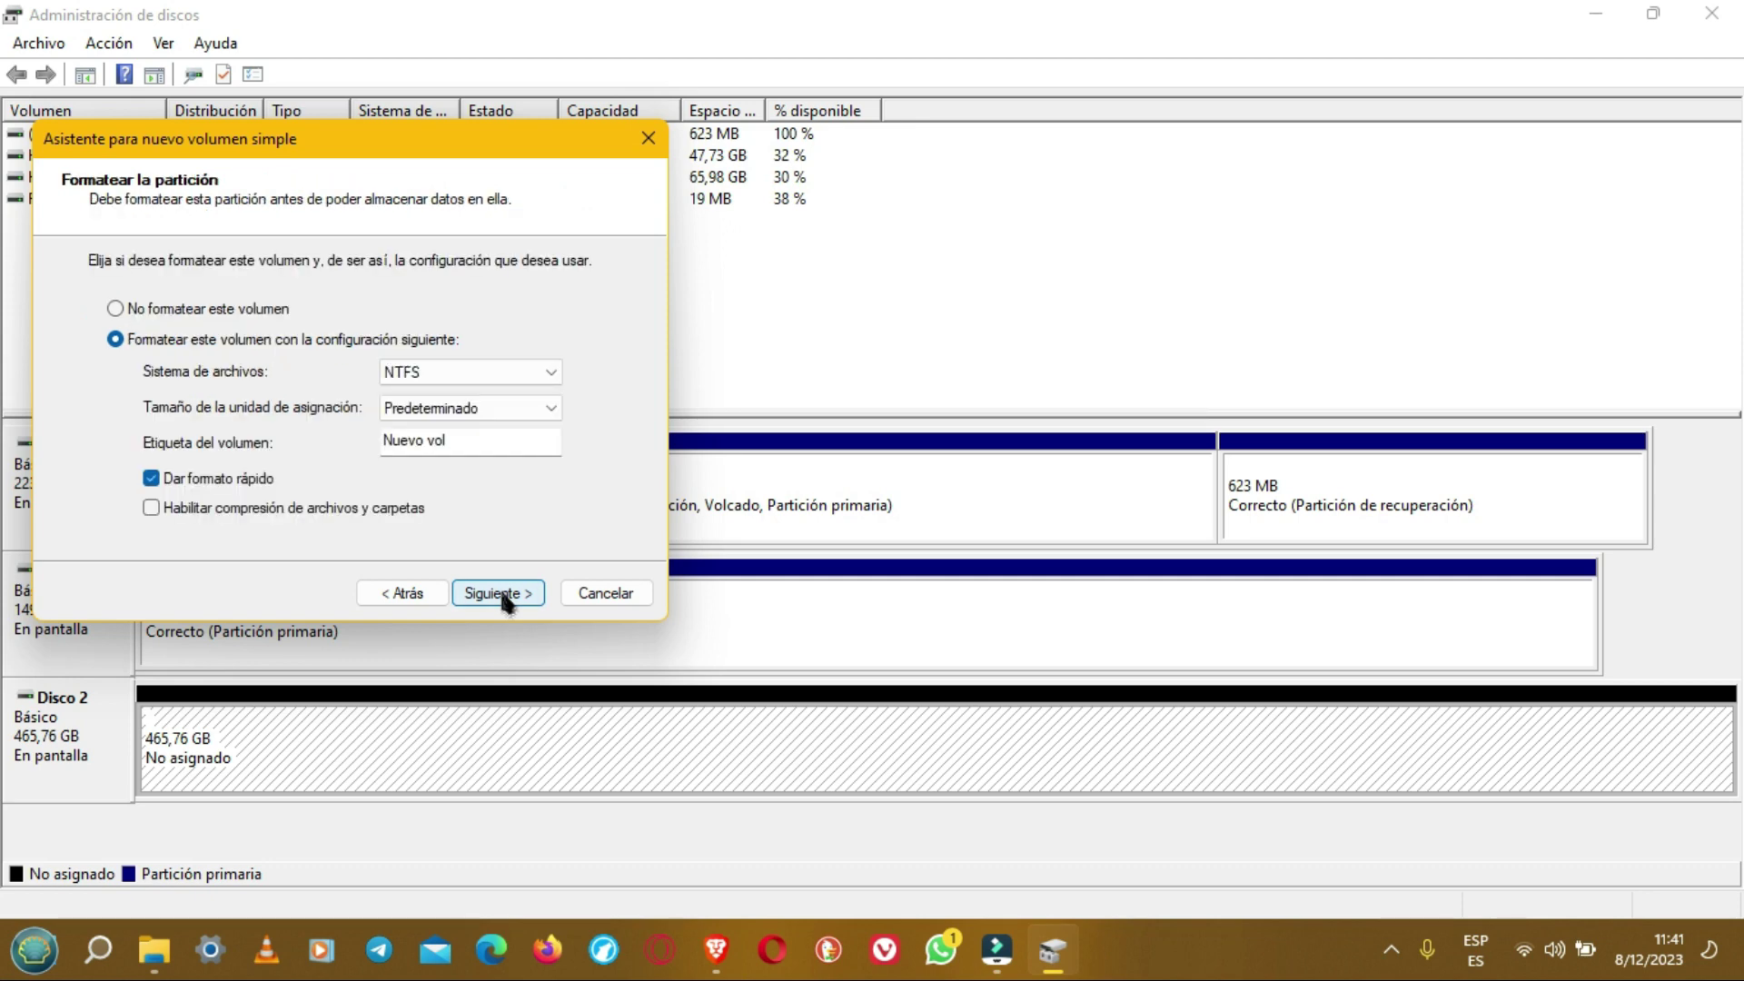
Step: Label the volume ARGOS, keep the NTFS quick format, and finish creating it
{"action": "left_click", "coordinate": [457, 441]}
{"action": "key", "text": "BackSpace"}
{"action": "key", "text": "BackSpace"}
{"action": "key", "text": "BackSpace"}
{"action": "key", "text": "BackSpace"}
{"action": "key", "text": "BackSpace"}
{"action": "key", "text": "BackSpace"}
{"action": "key", "text": "BackSpace"}
{"action": "key", "text": "BackSpace"}
{"action": "key", "text": "BackSpace"}
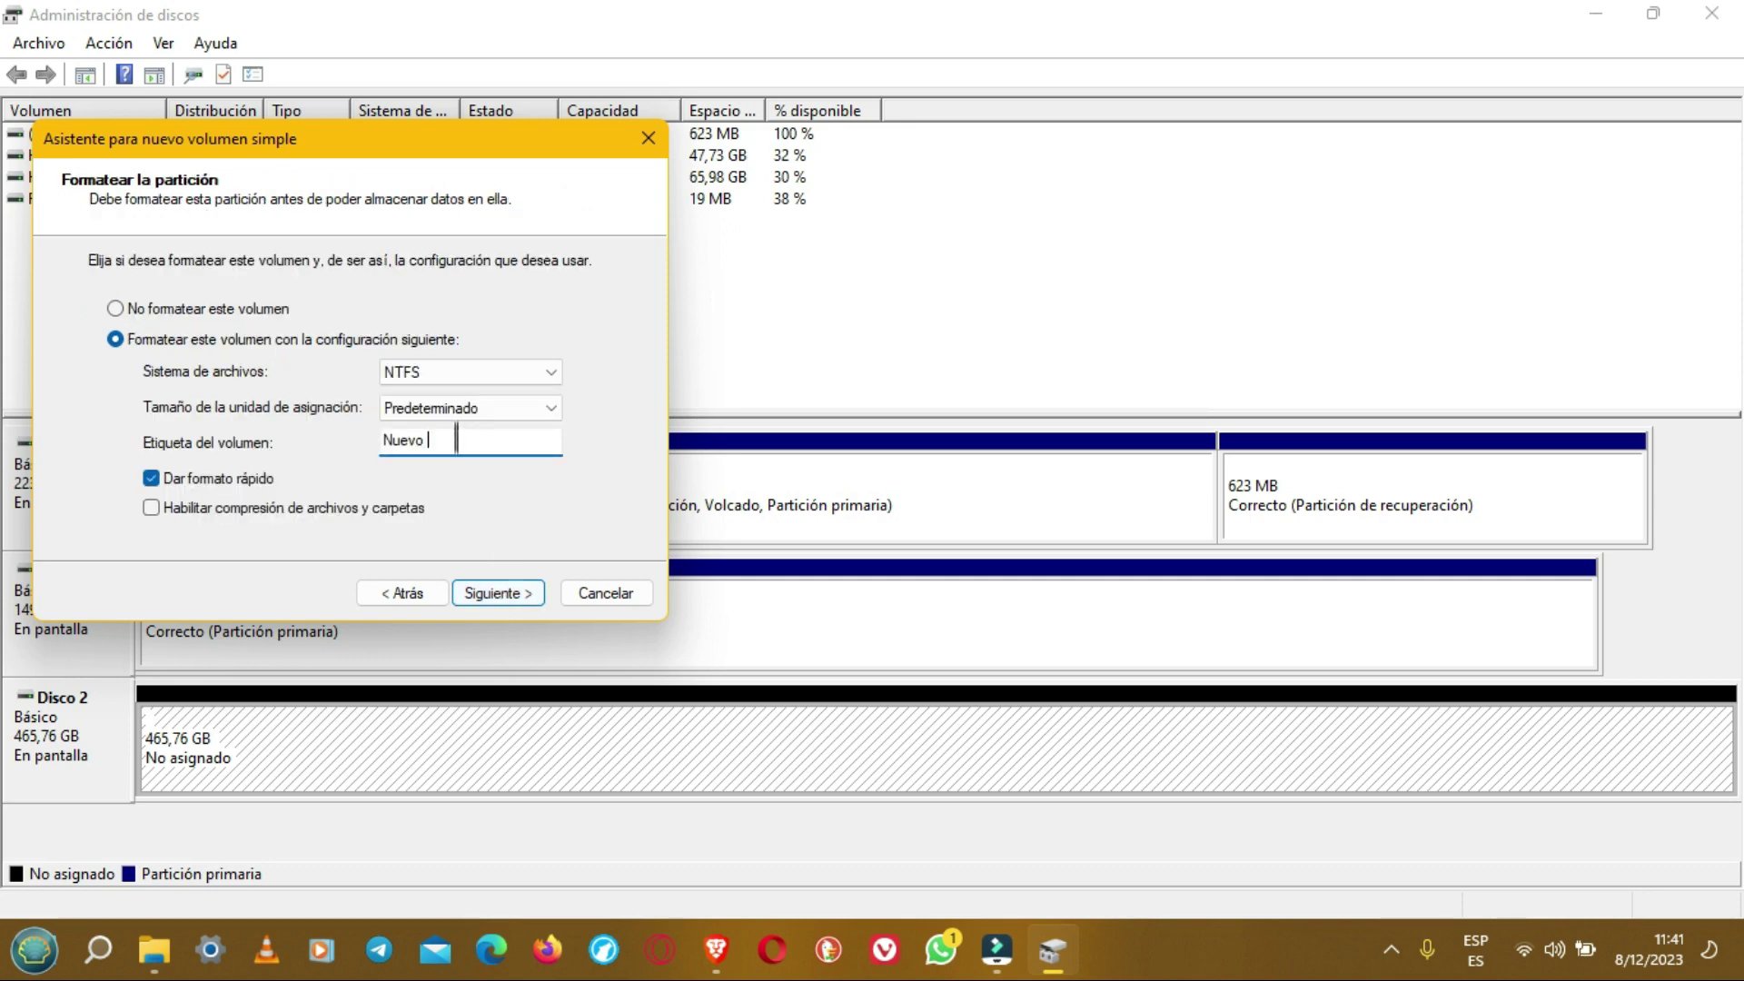
{"action": "type", "text": "ARO"}
{"action": "key", "text": "BackSpace"}
{"action": "type", "text": "GOS"}
{"action": "left_click", "coordinate": [487, 595]}
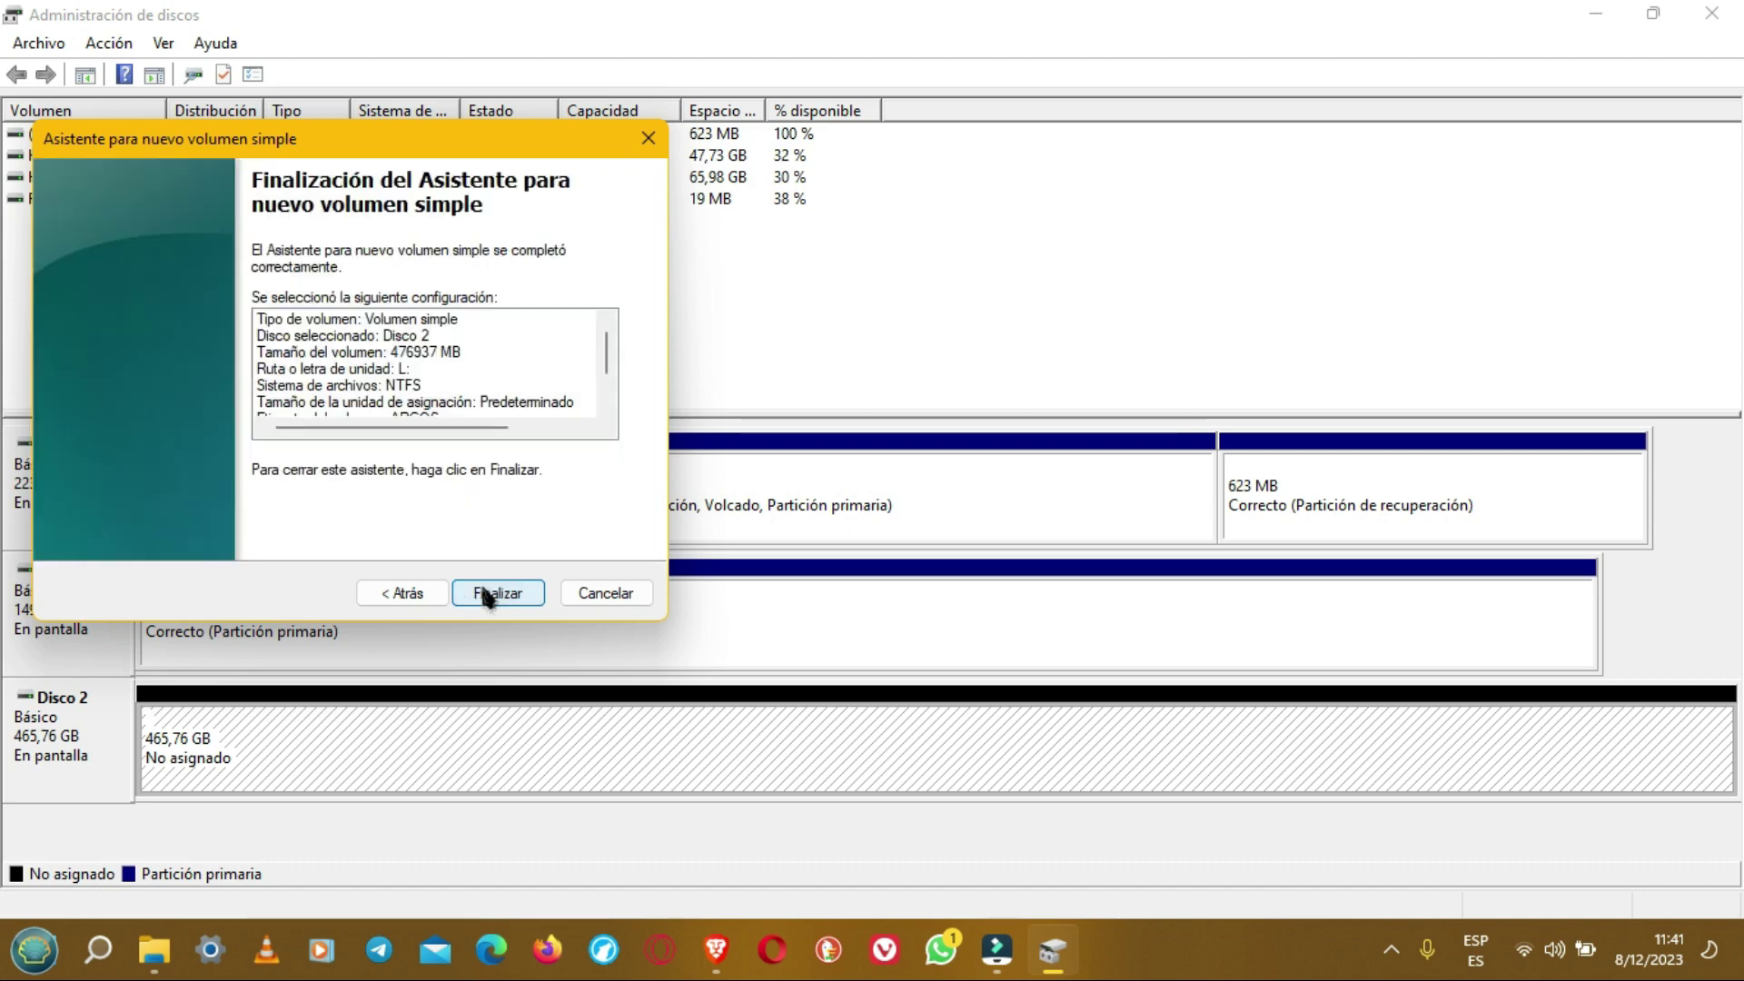
{"action": "left_click", "coordinate": [488, 595]}
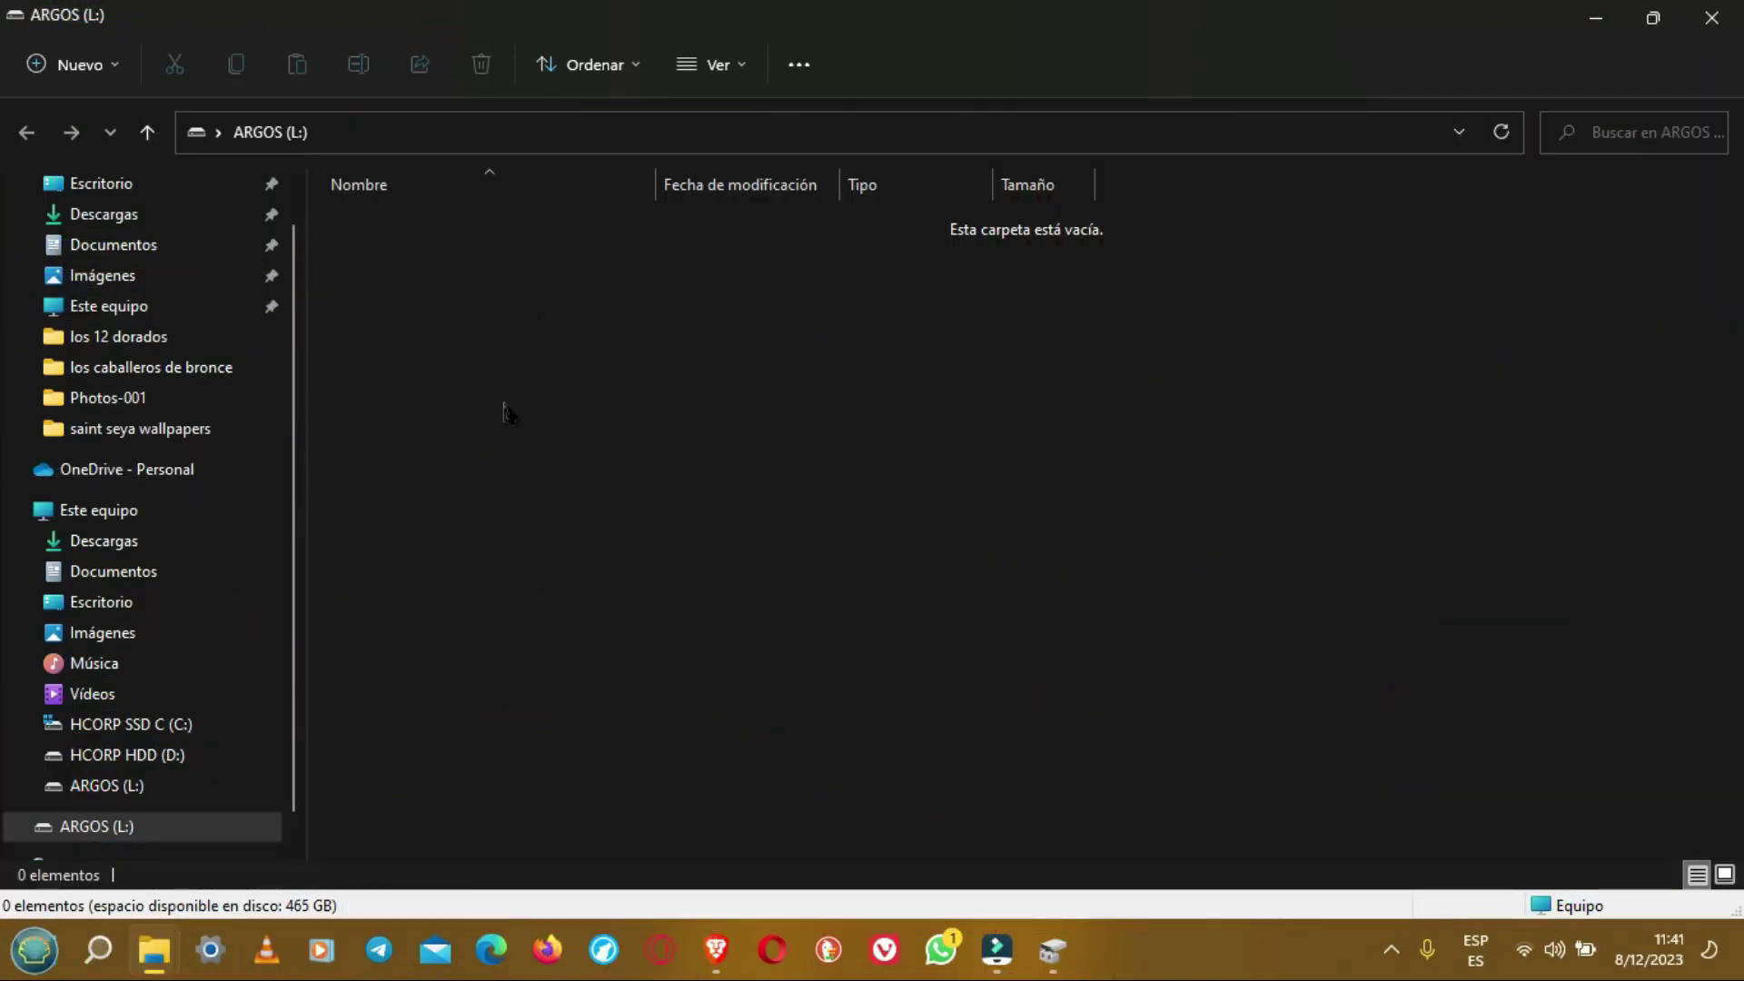
Step: Look at the ARGOS (L:) drive under Este equipo in File Explorer, open it, and minimize the window
{"action": "left_click", "coordinate": [100, 514]}
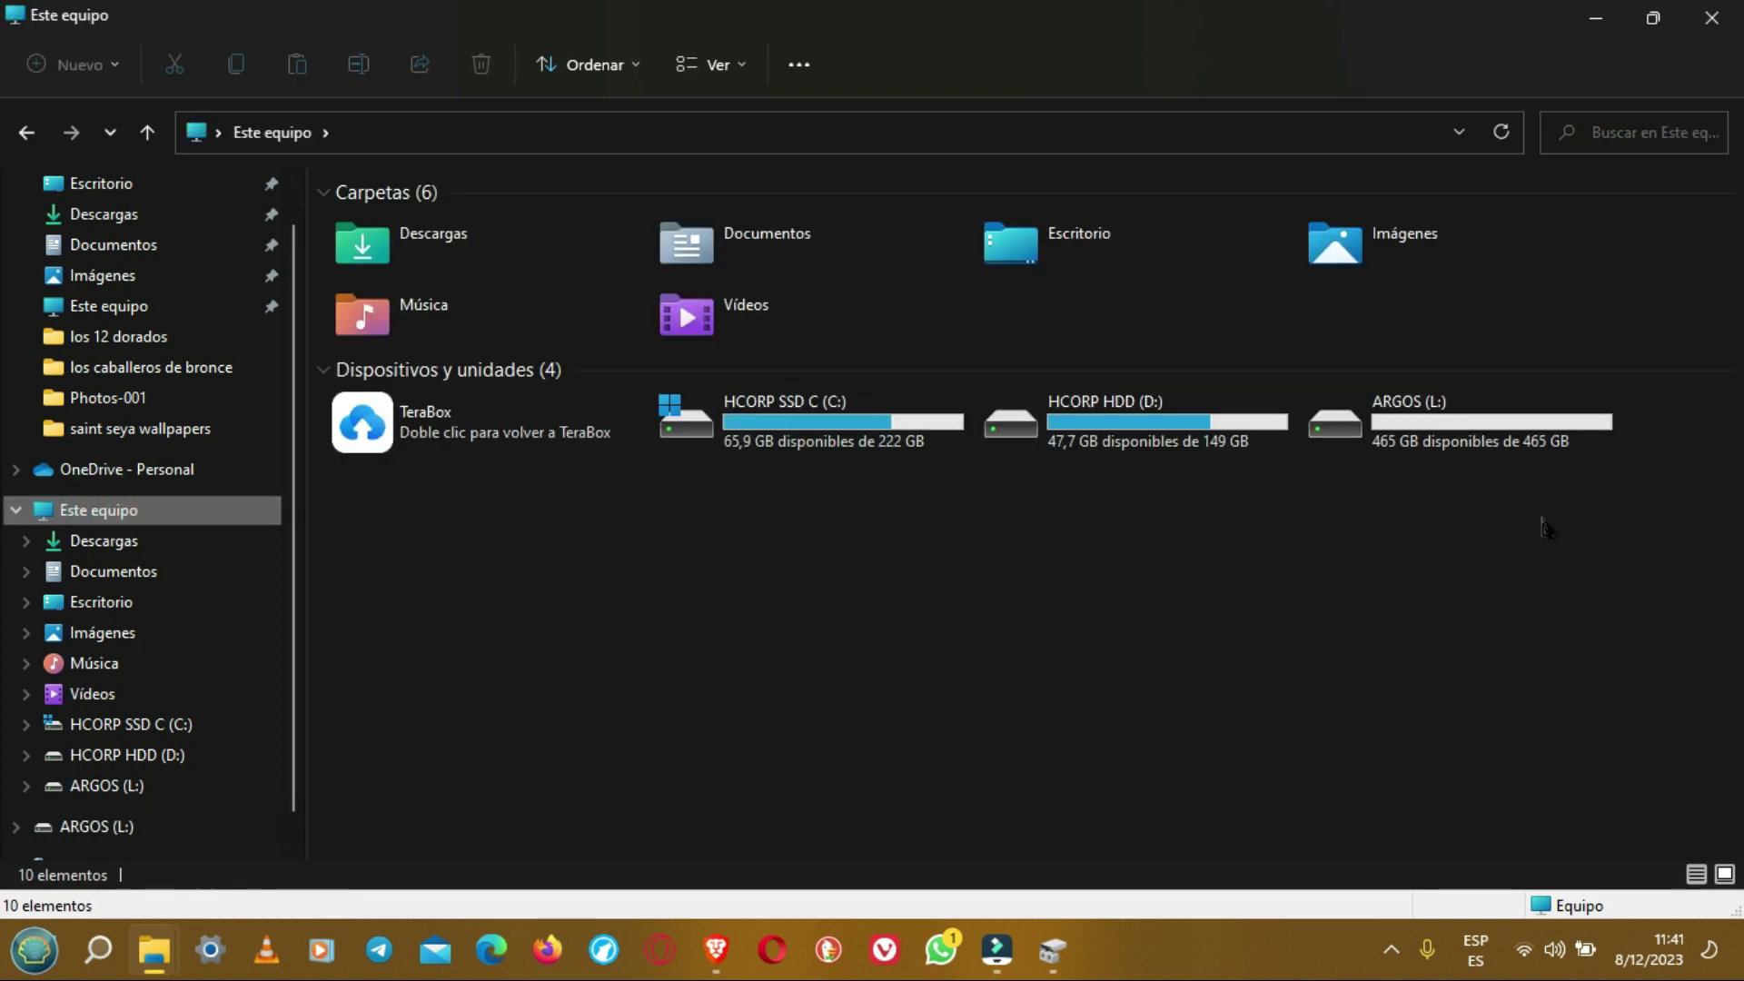
{"action": "double_click", "coordinate": [1399, 431]}
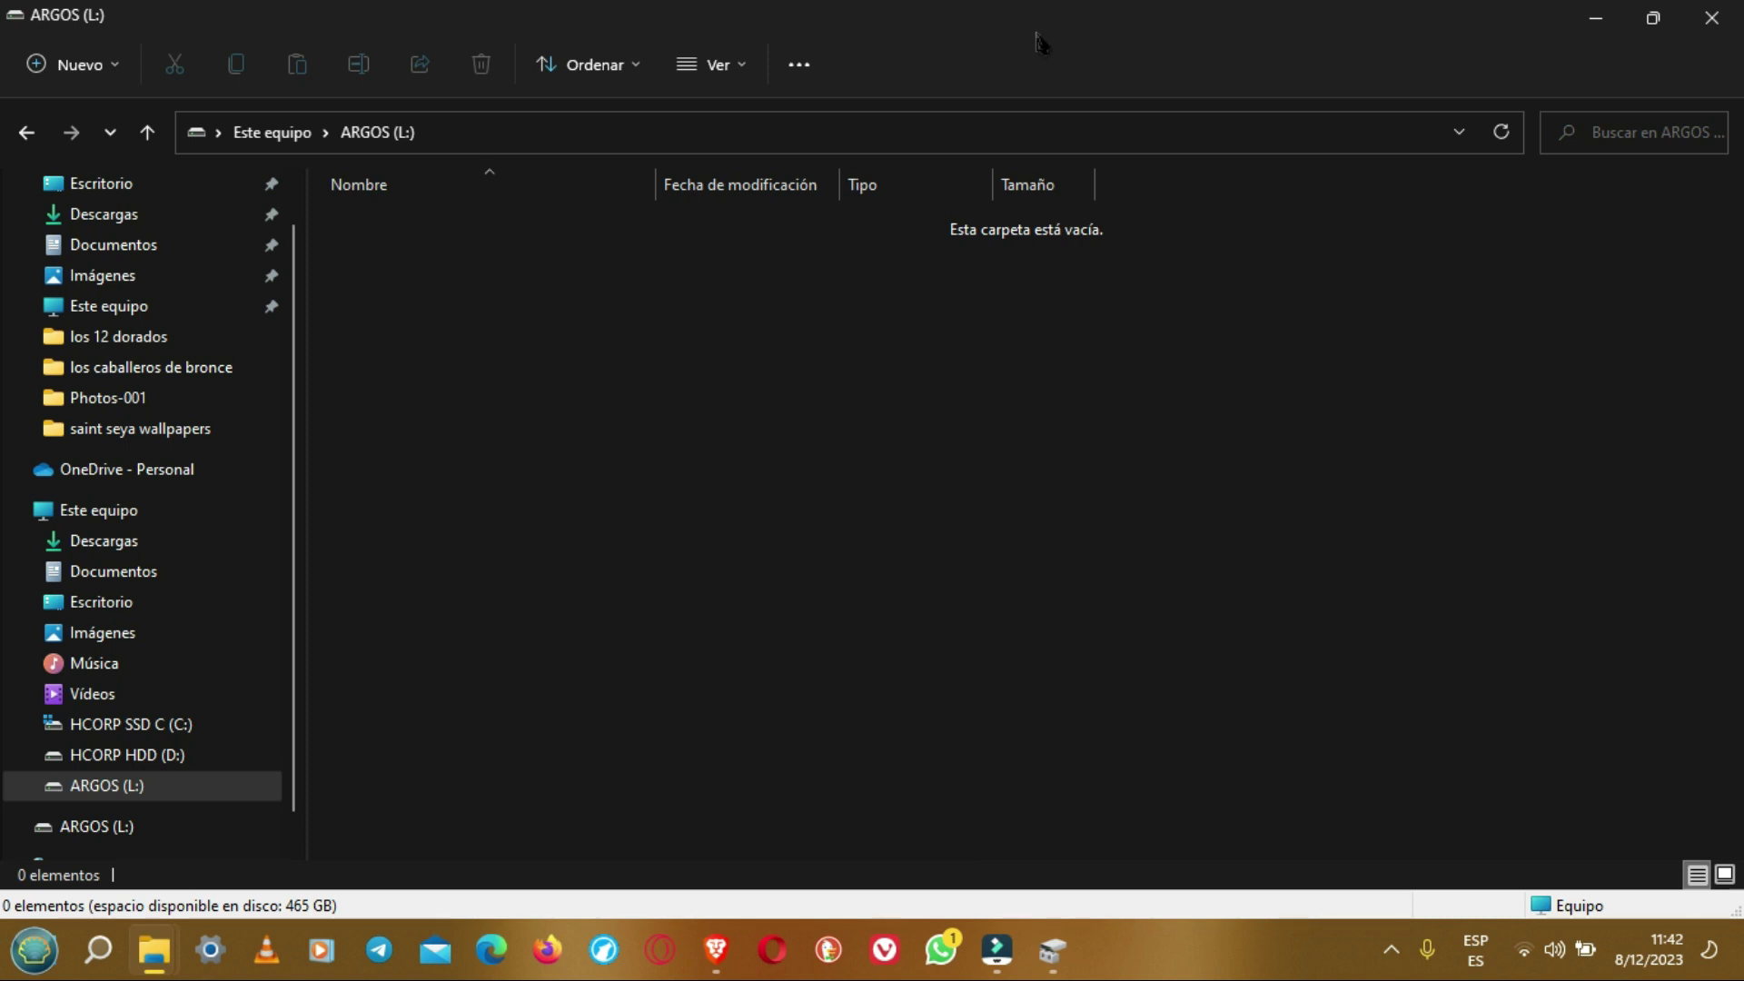
{"action": "left_click", "coordinate": [1596, 20]}
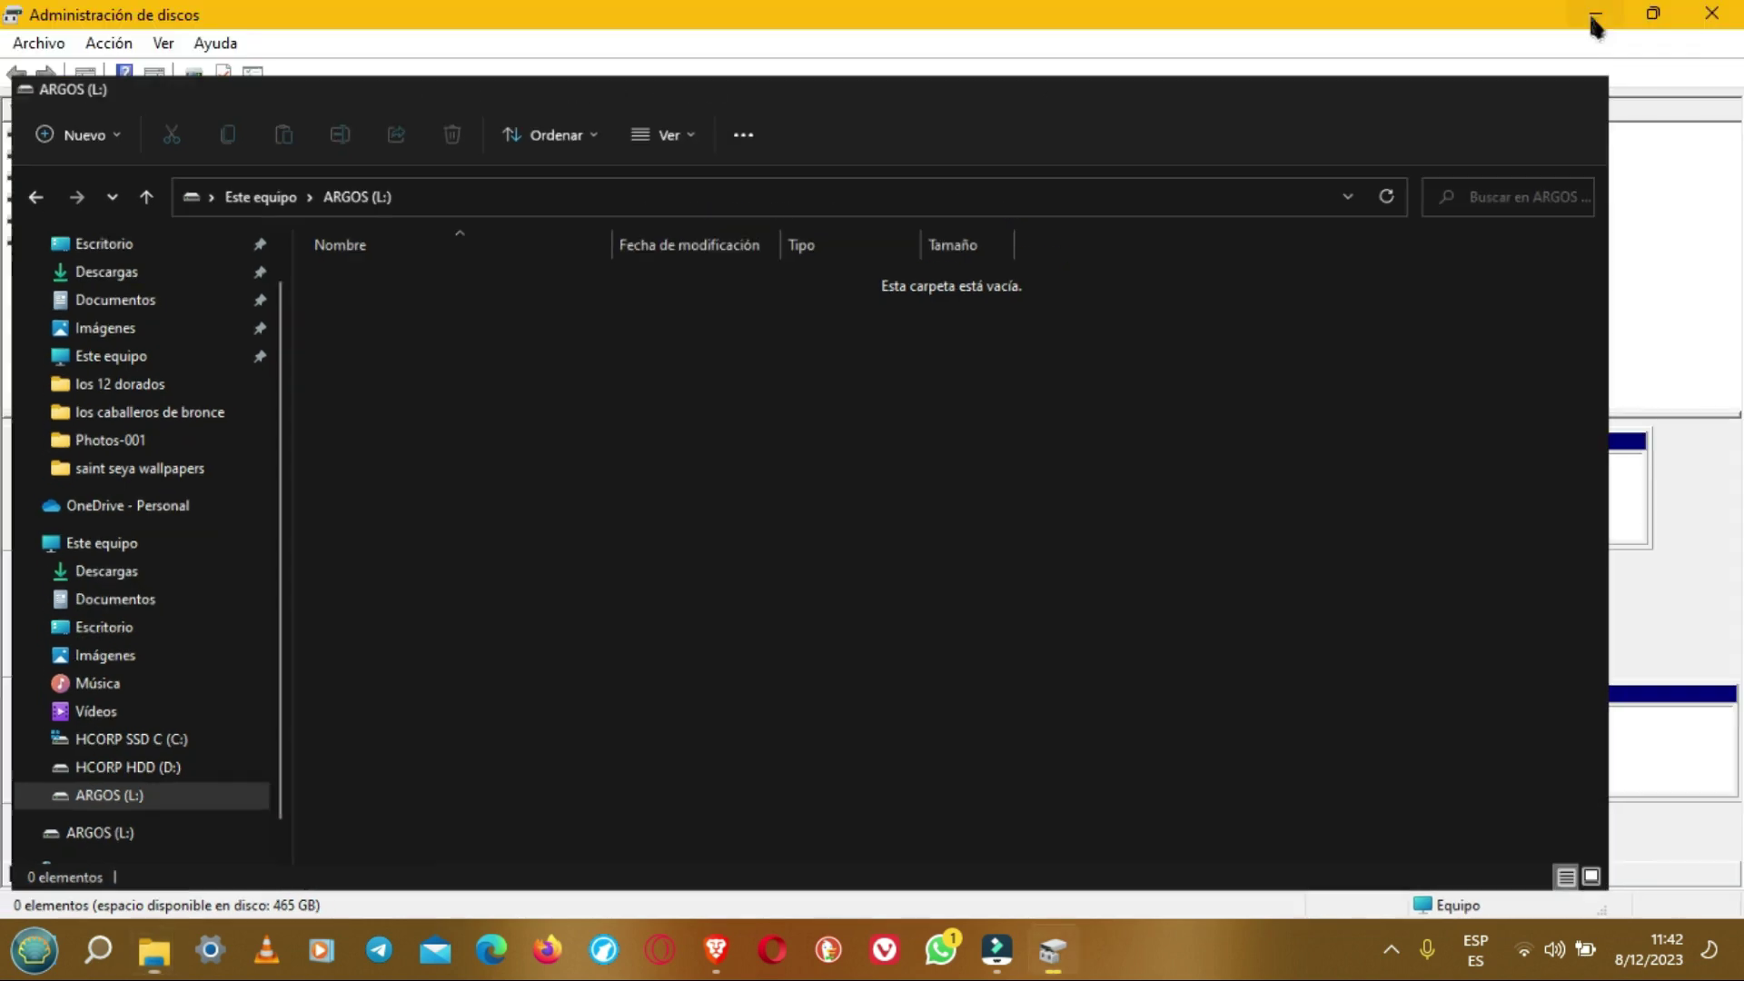